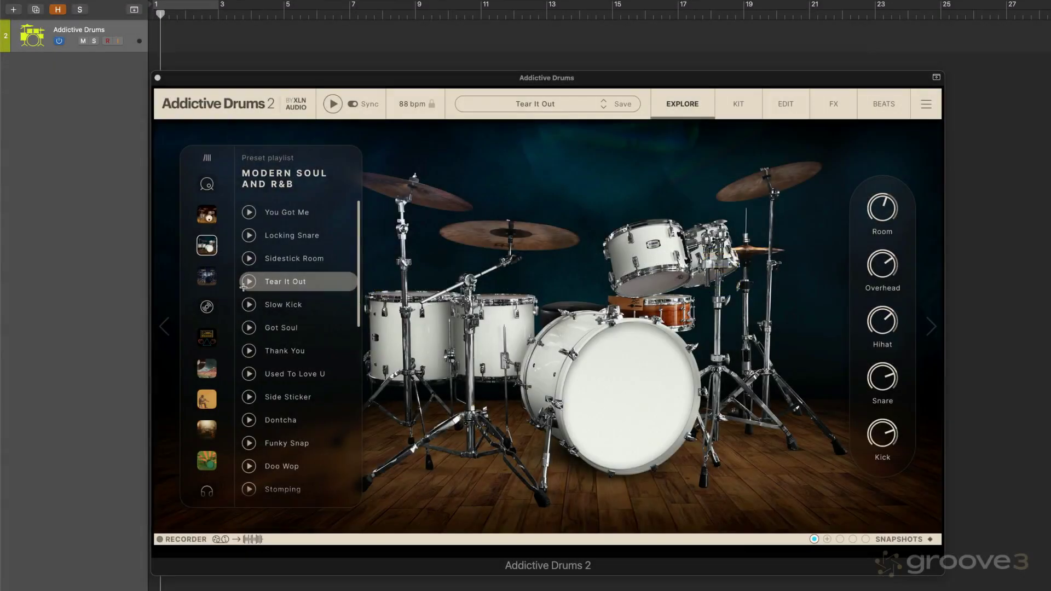
Audition the Tear It Out, Locking Snare and You Got Me presets, settling on Sidestick Room
left_click(249, 281)
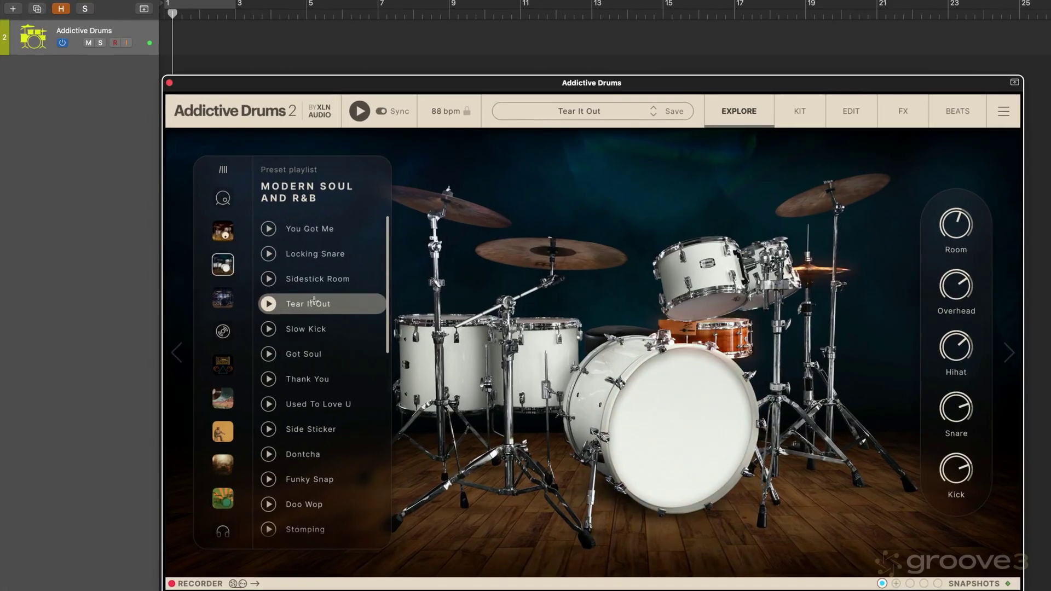
left_click(315, 270)
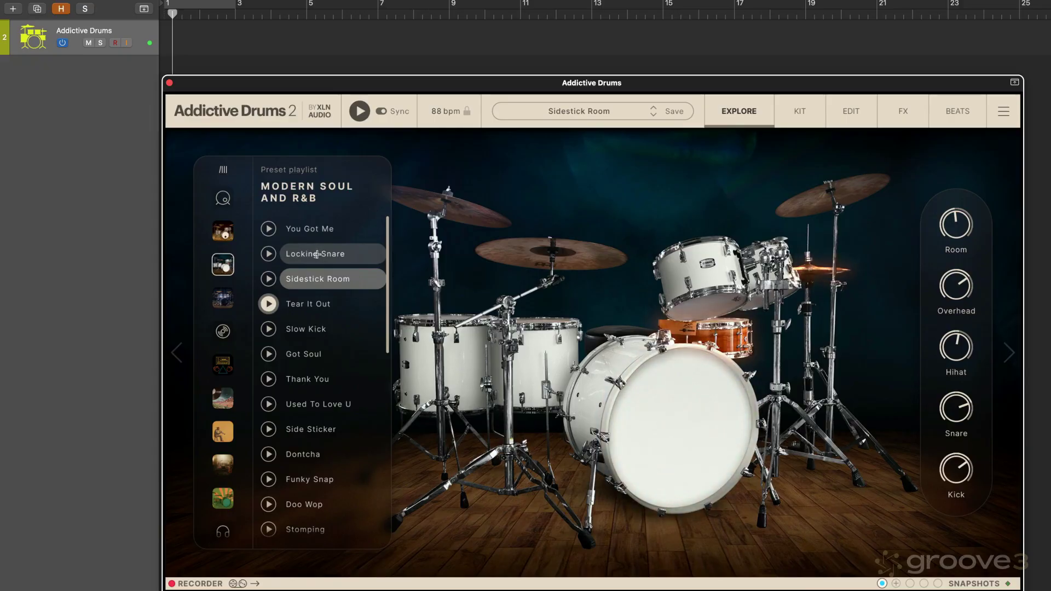
left_click(317, 254)
left_click(316, 231)
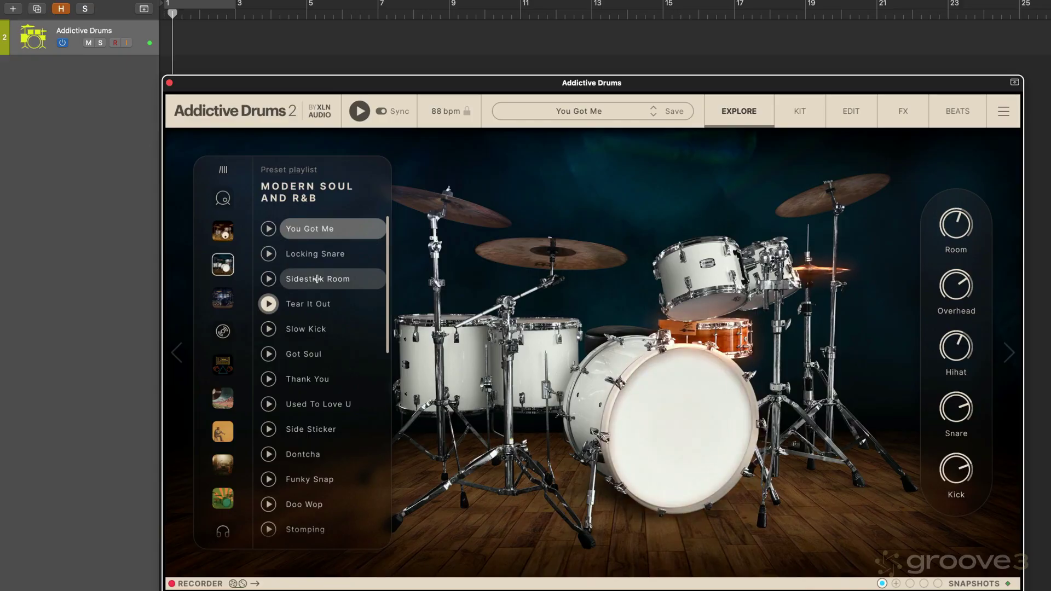
left_click(318, 279)
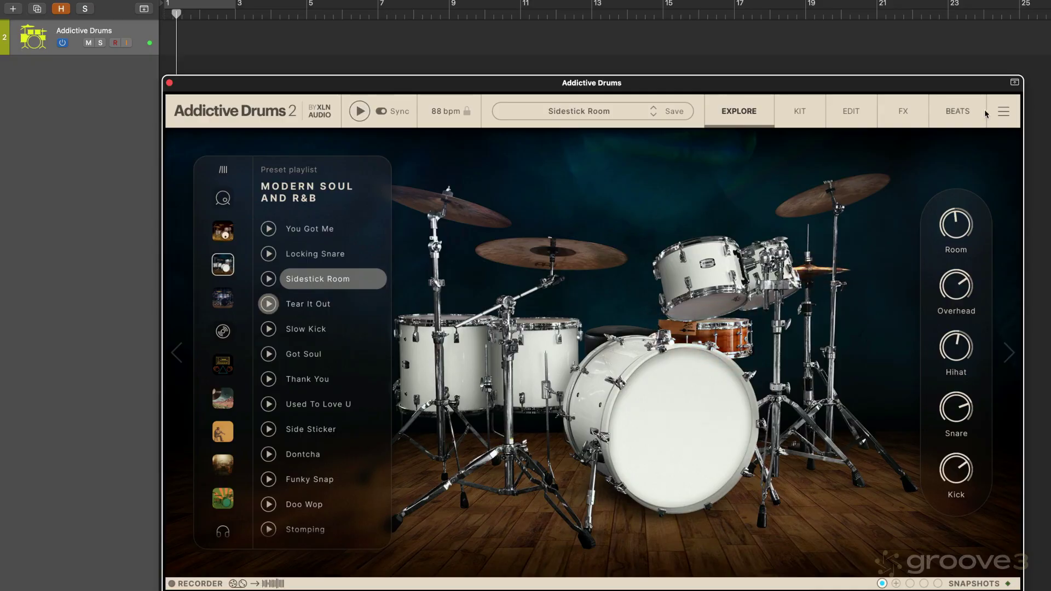
Drag Funky Groove 03's main variation from the Beats browser onto bar 1 of the drum track
left_click(951, 114)
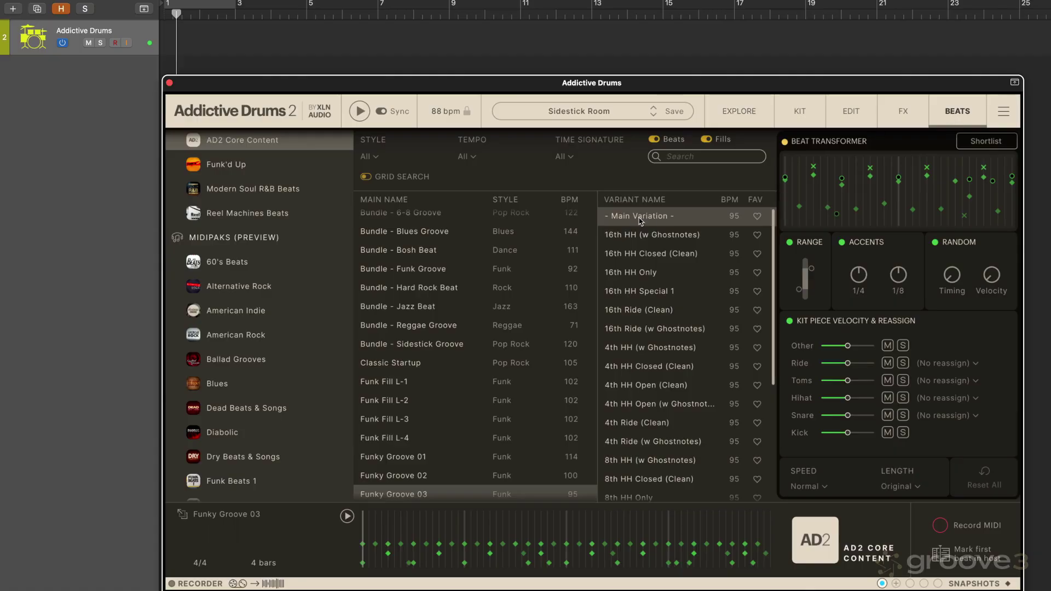
left_click_drag(639, 219, 307, 5)
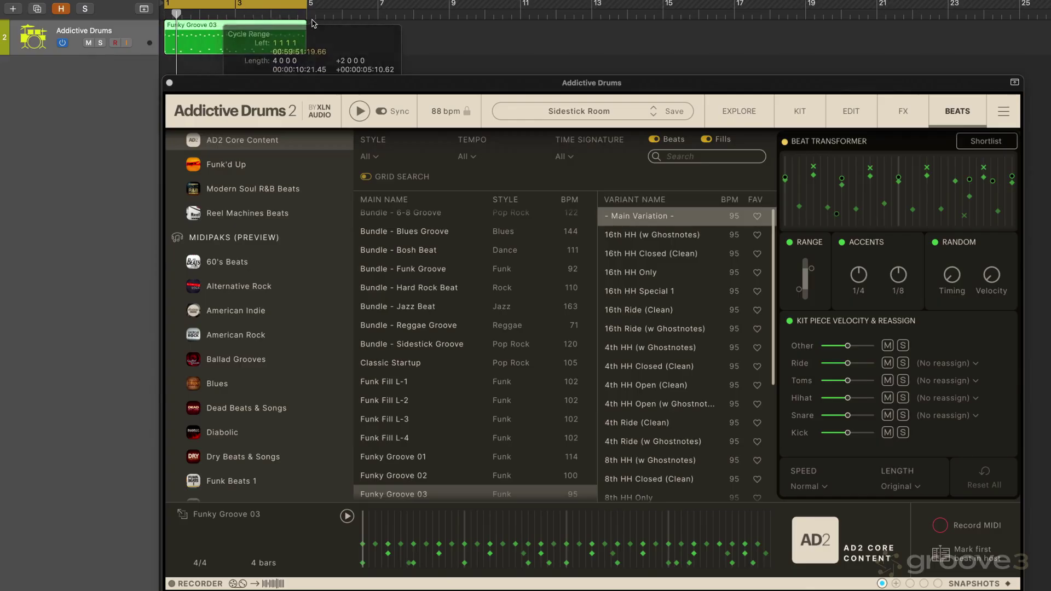
Show the Kit page and play the Funky Groove 03 beat from bar 1
left_click(799, 112)
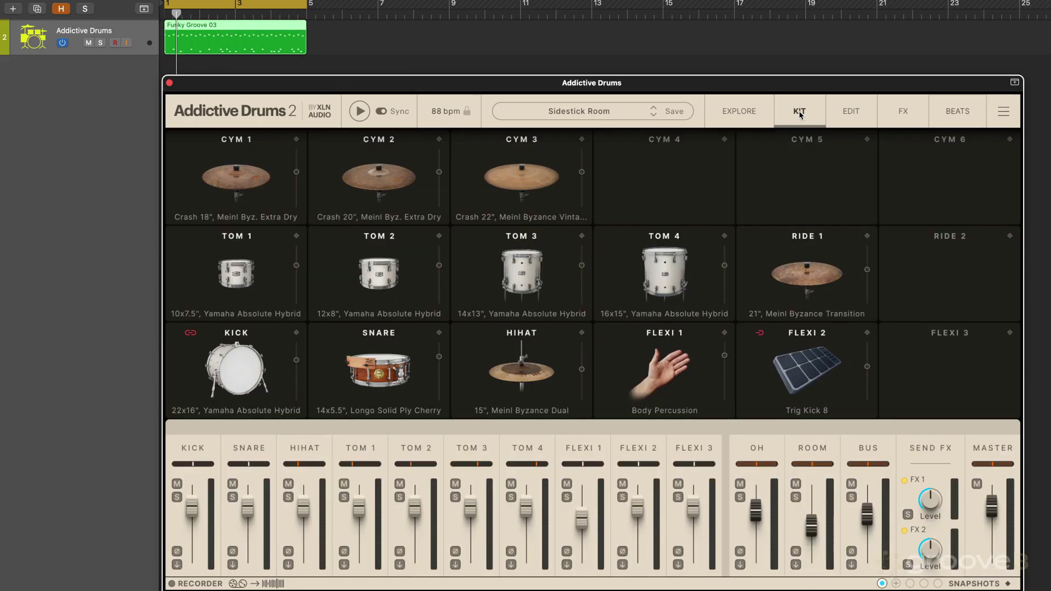
left_click(359, 112)
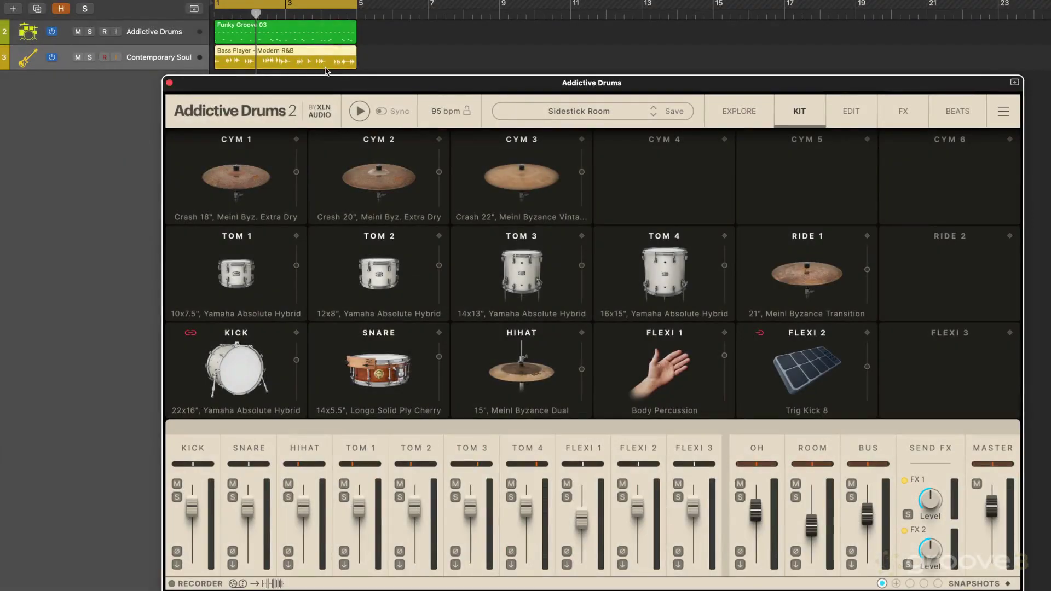
key("space")
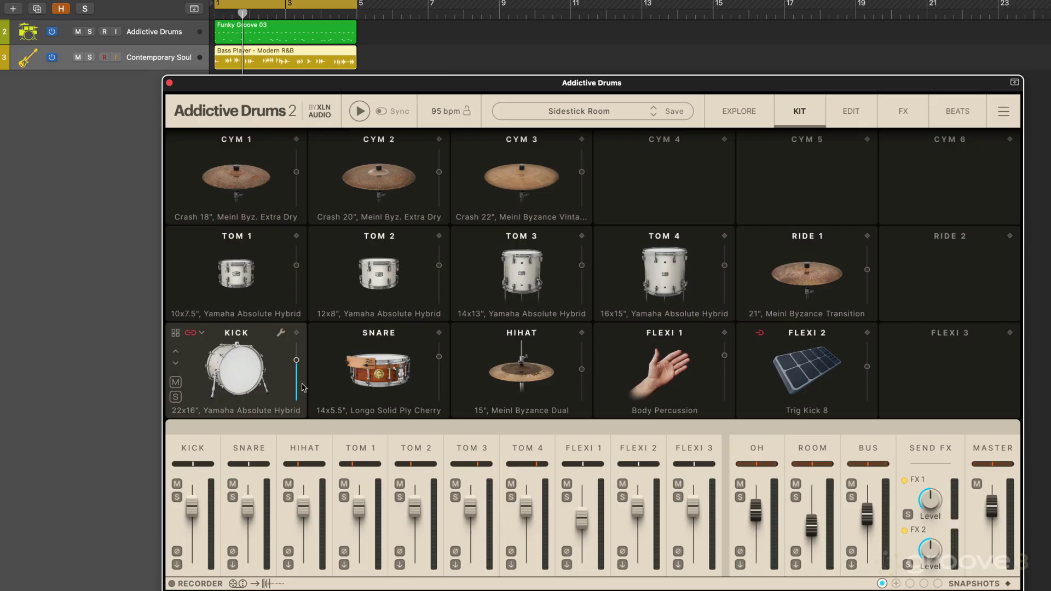
Audition the kick and snare pads, then start the loop playing
left_click(238, 390)
left_click(238, 391)
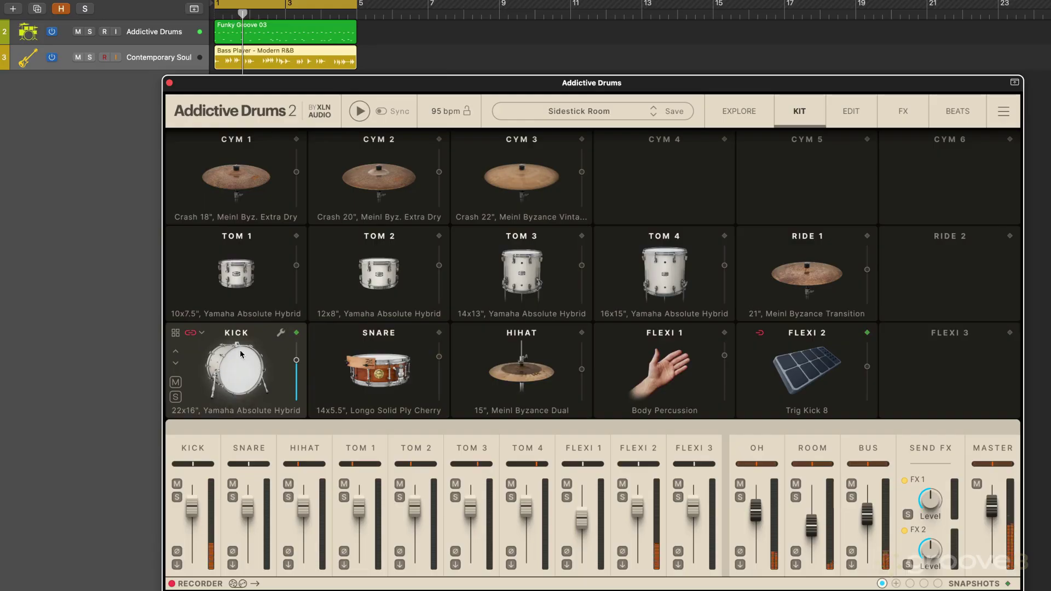
left_click(372, 385)
left_click(383, 368)
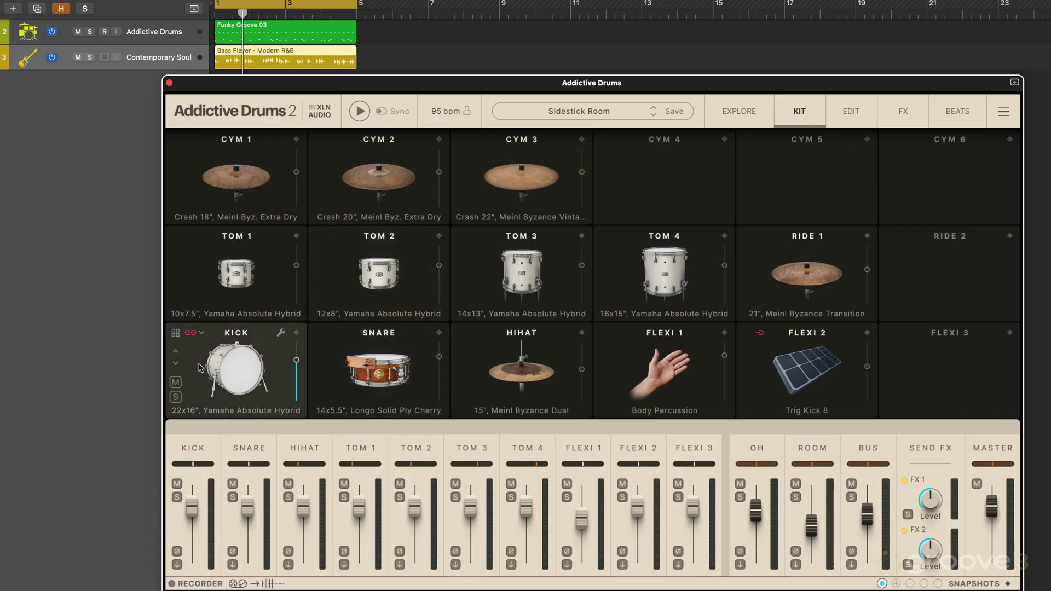
key("space")
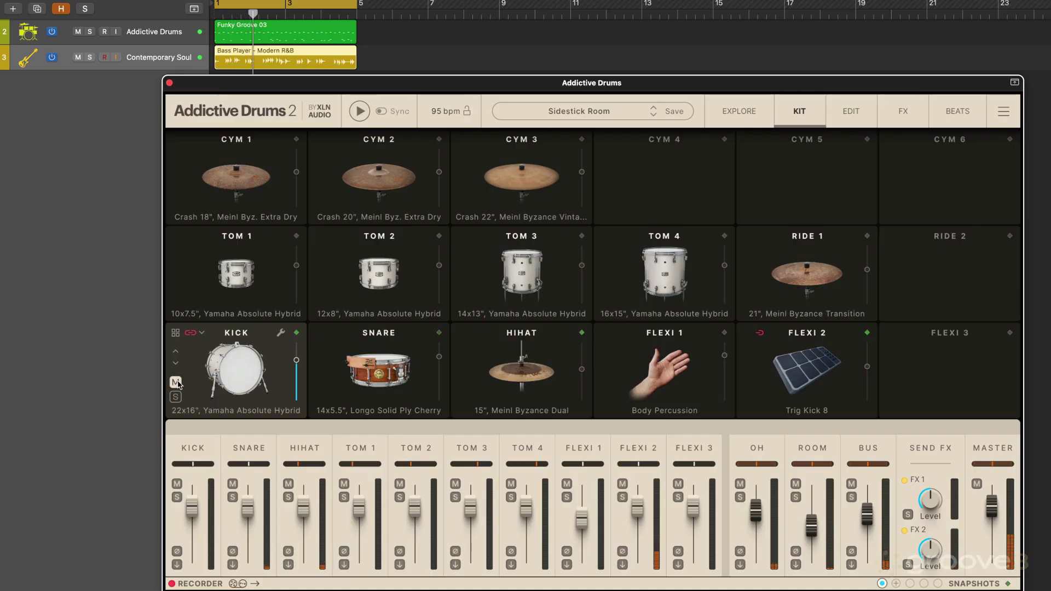
With the kick muted, unlink Flexi 2's Trig Kick 8 from the kick, then unmute kick and snare
left_click(176, 382)
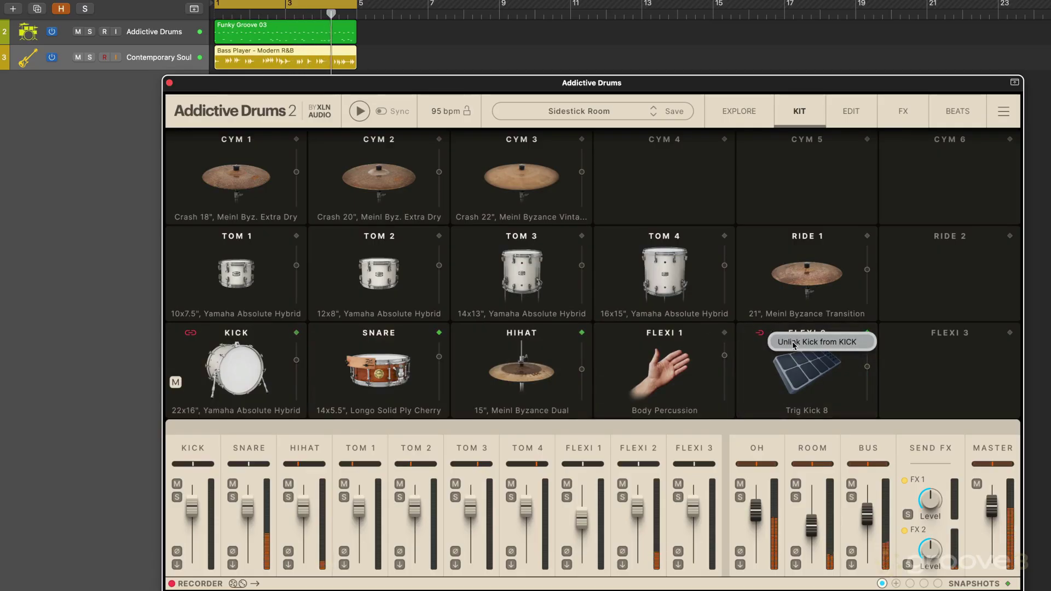
left_click(761, 333)
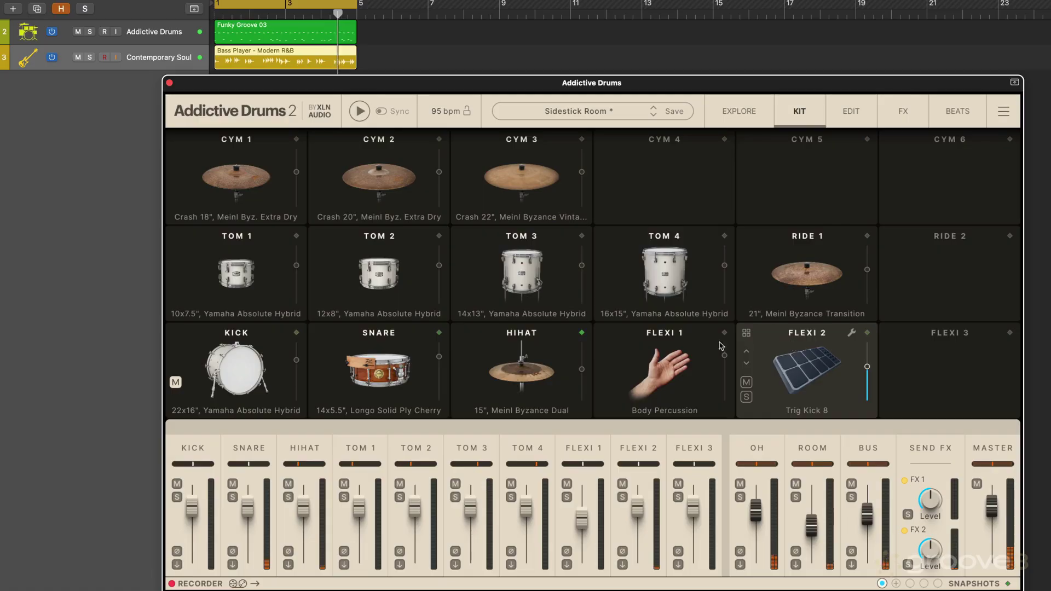
left_click(175, 382)
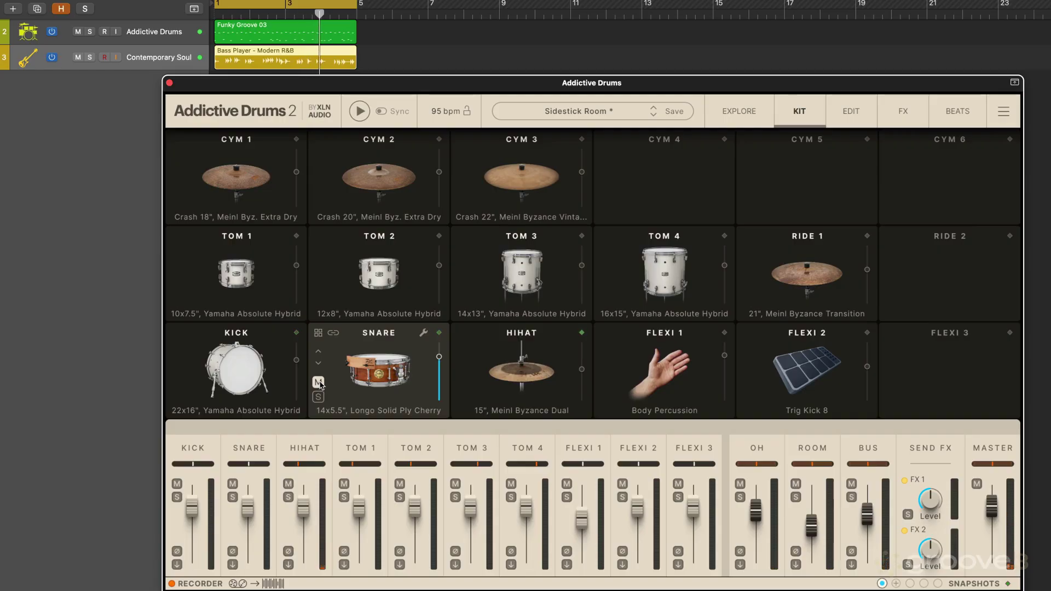
left_click(319, 386)
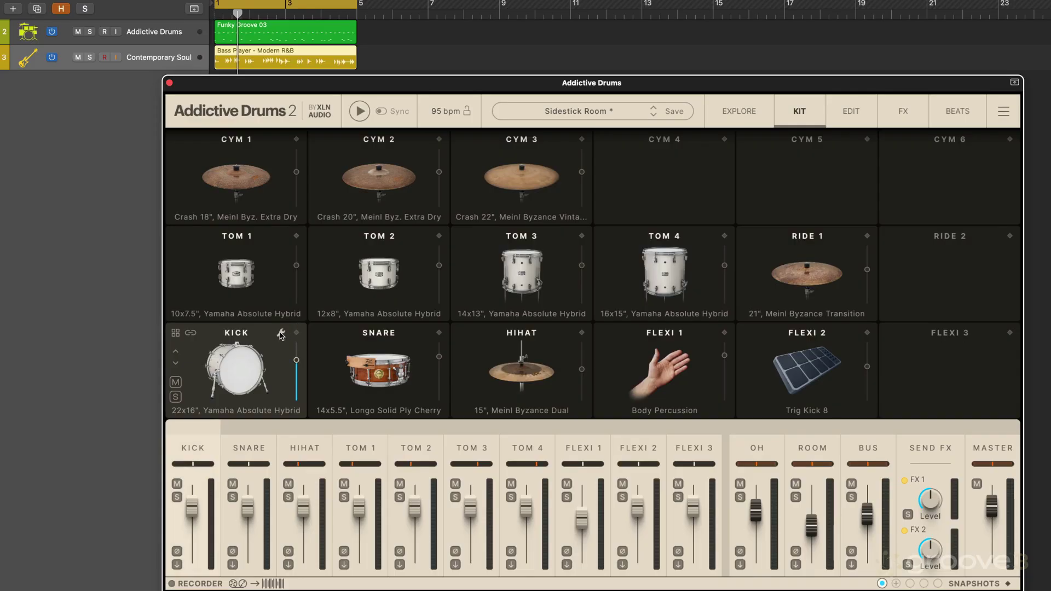
left_click(281, 334)
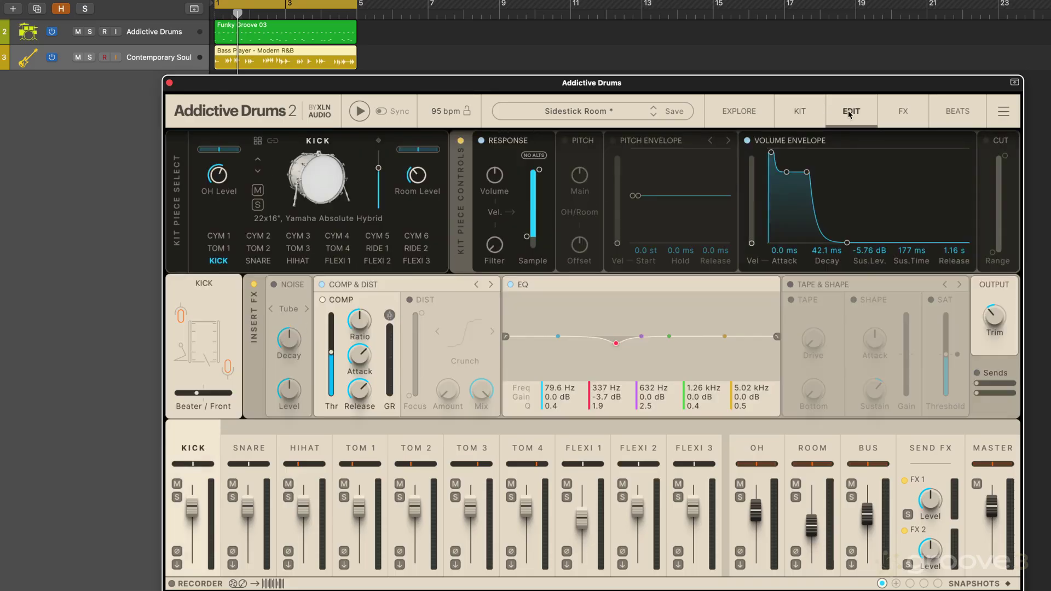
left_click(798, 111)
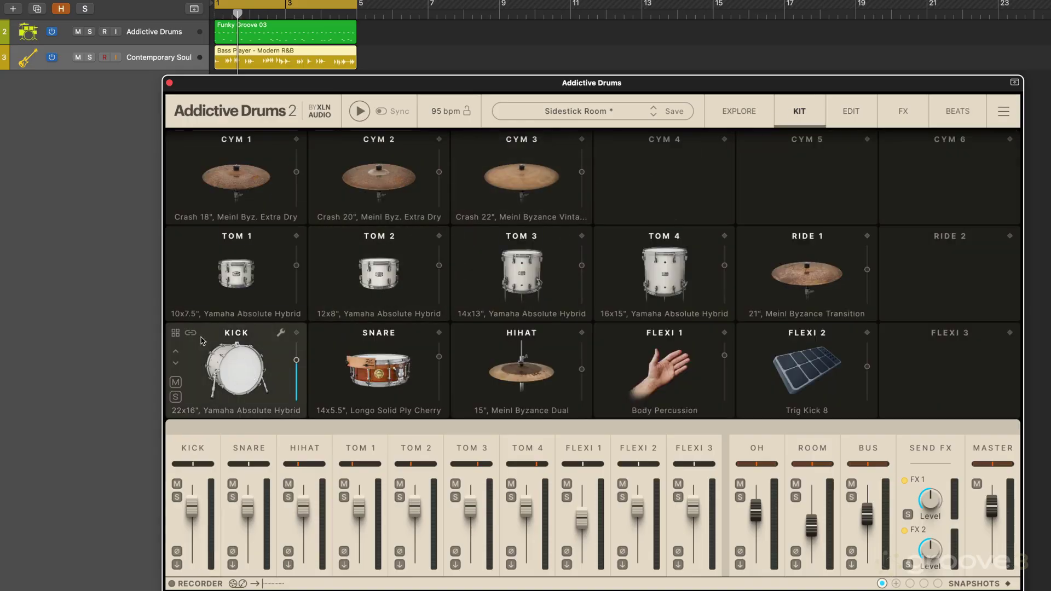
Compare the Pearl Reference and DW Collector's kicks, then swap in the 24x18" Sonor Designer and play
left_click(175, 333)
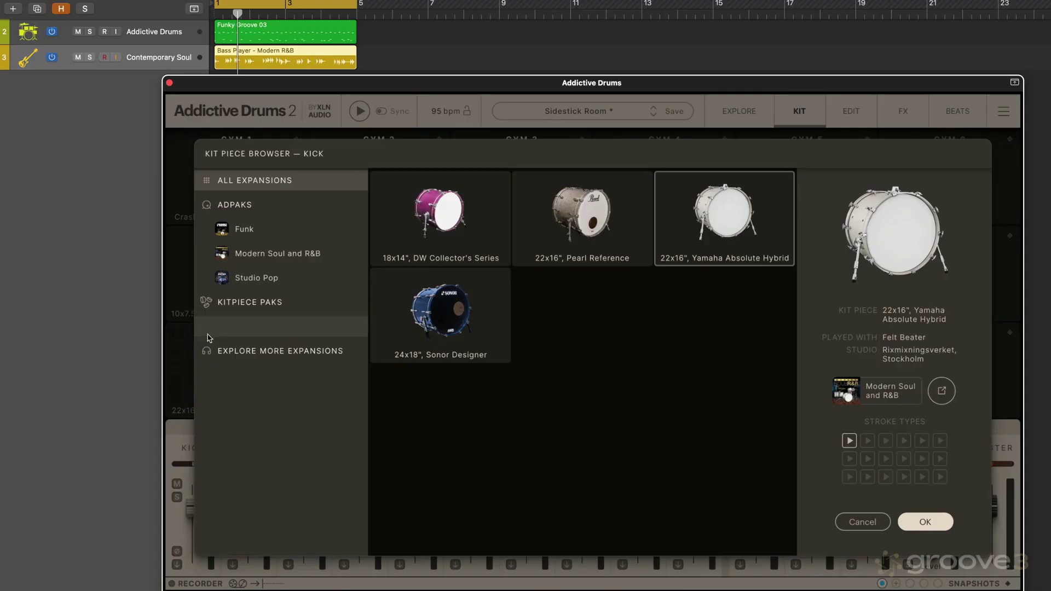
left_click(600, 221)
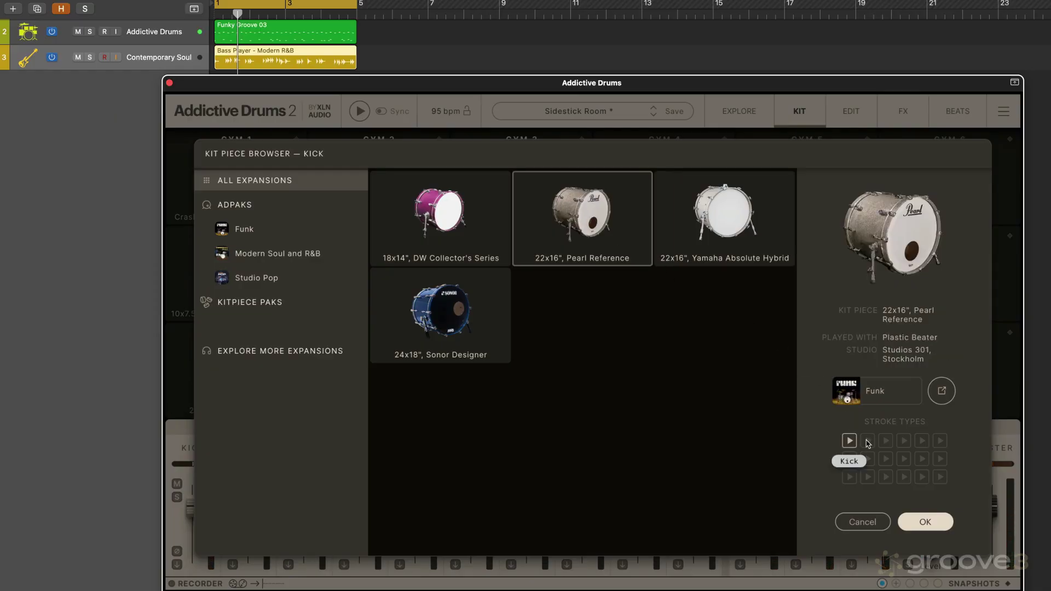
left_click(849, 442)
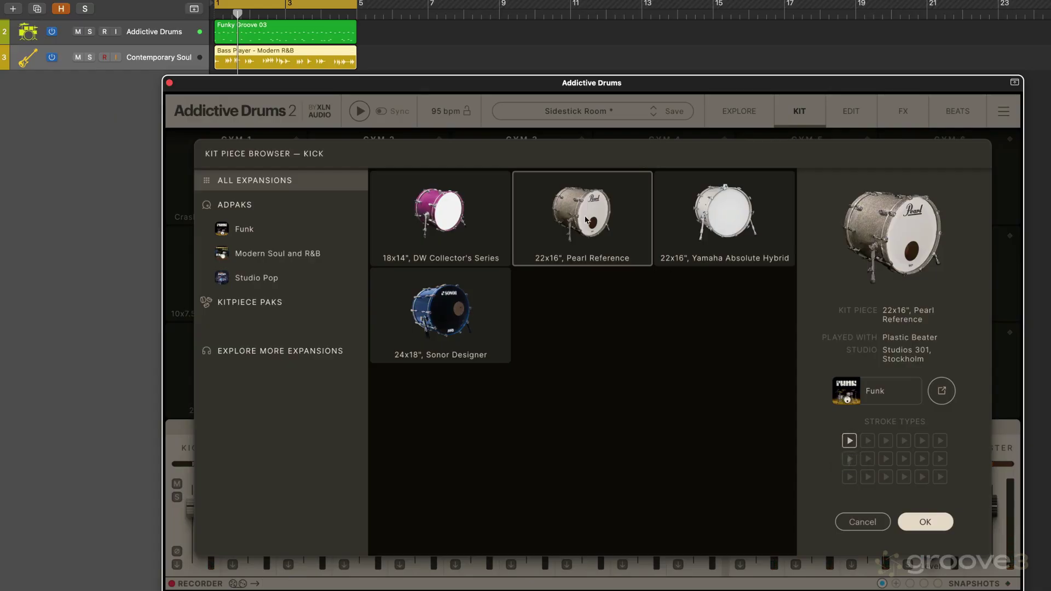
left_click(458, 311)
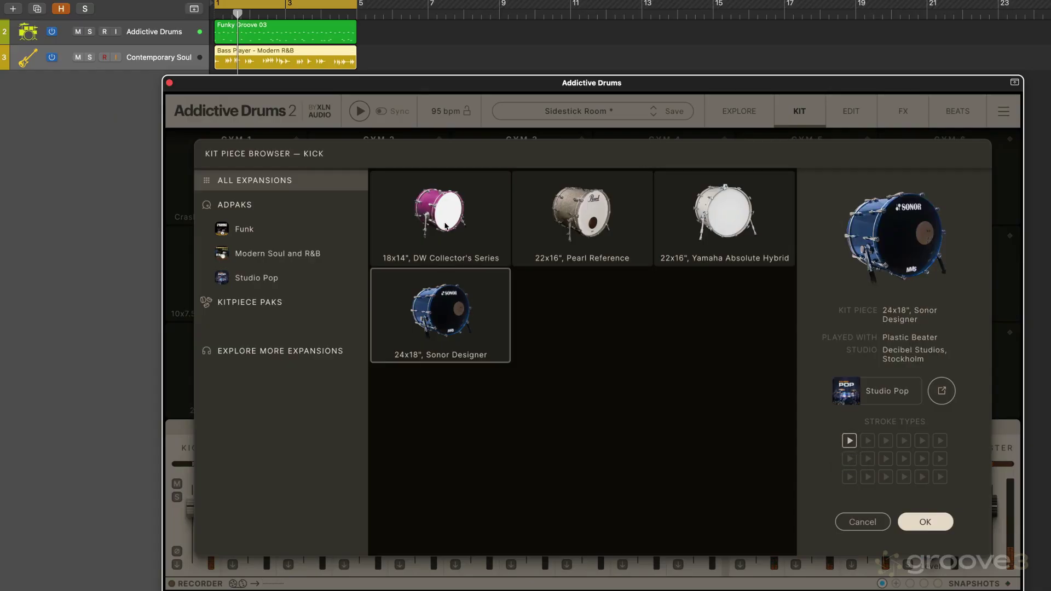
left_click(441, 241)
left_click(455, 306)
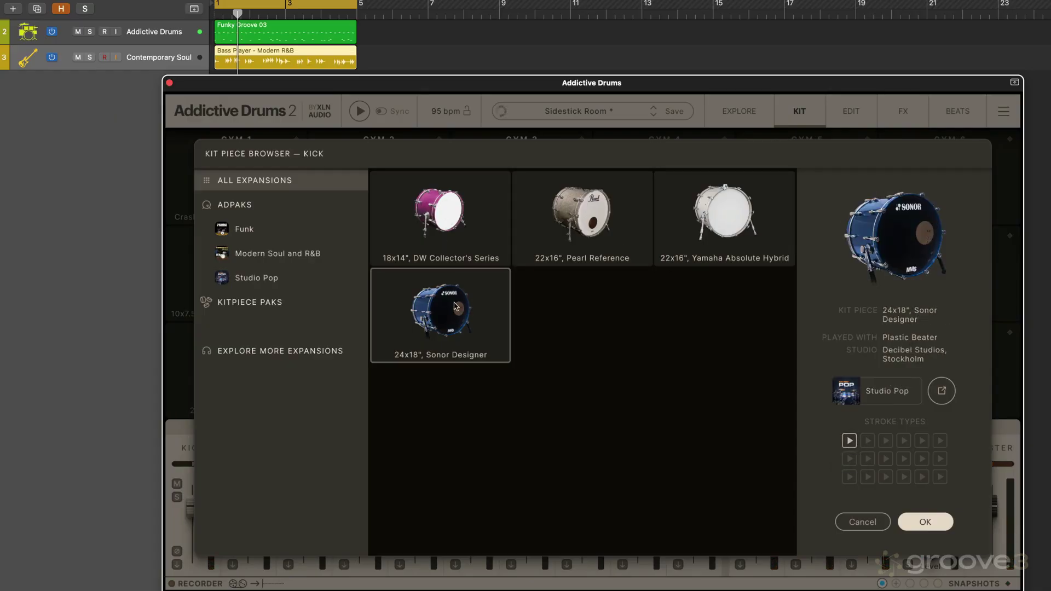
left_click(938, 527)
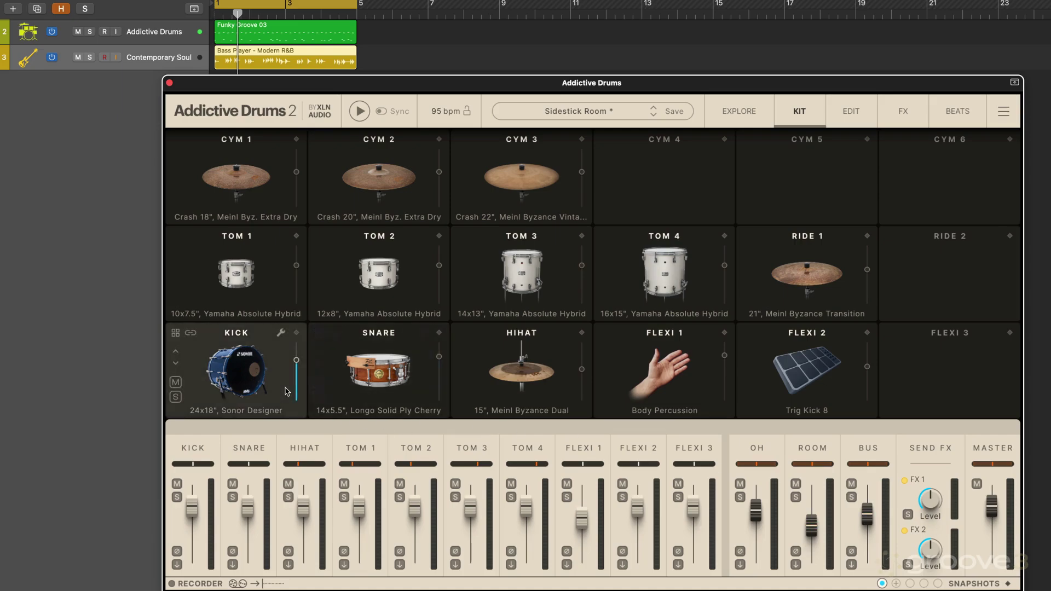
key("space")
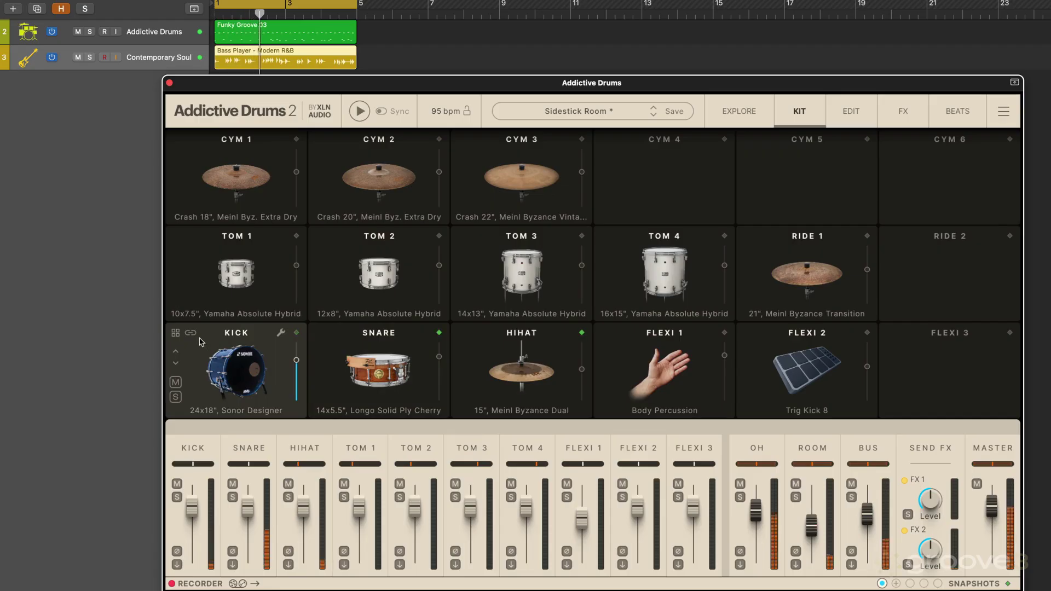
Pick the 14x5" Ludwig Supraphonic 400 snare and audition its shallow hit and rimshot strokes
mouse_move(336, 331)
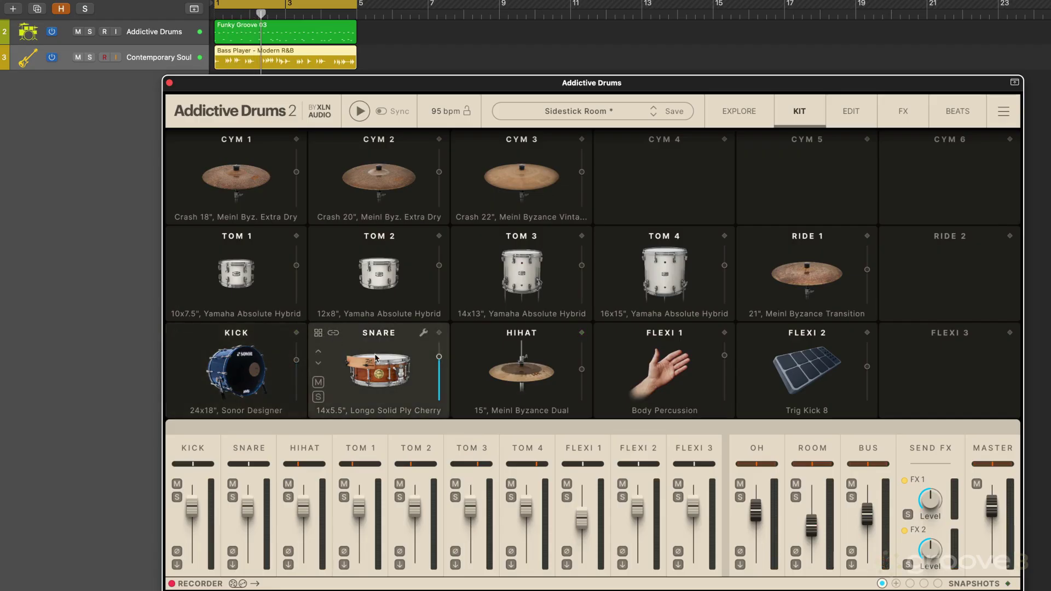
left_click(318, 334)
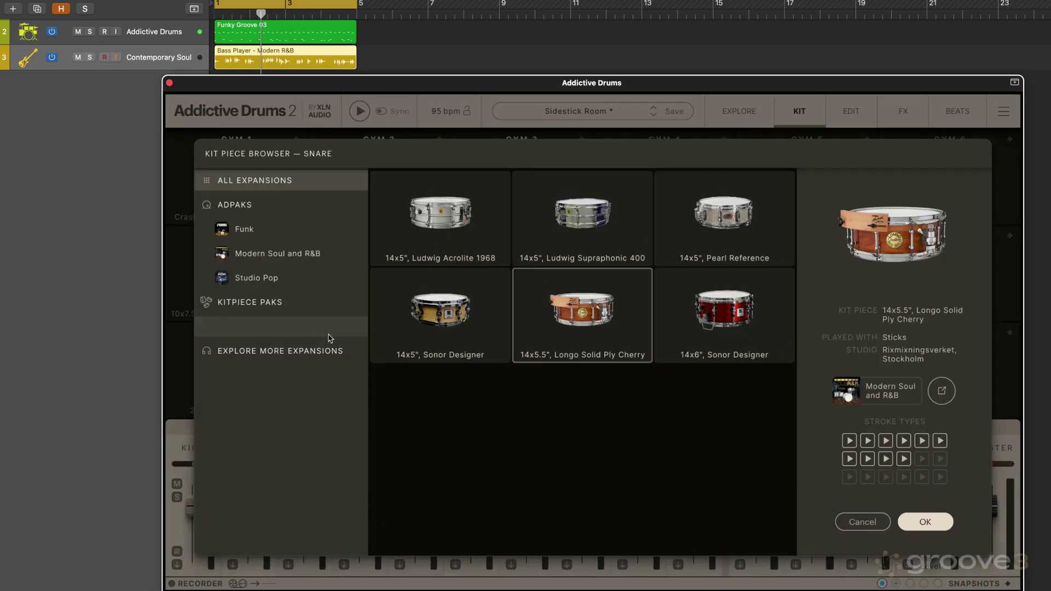
left_click(601, 225)
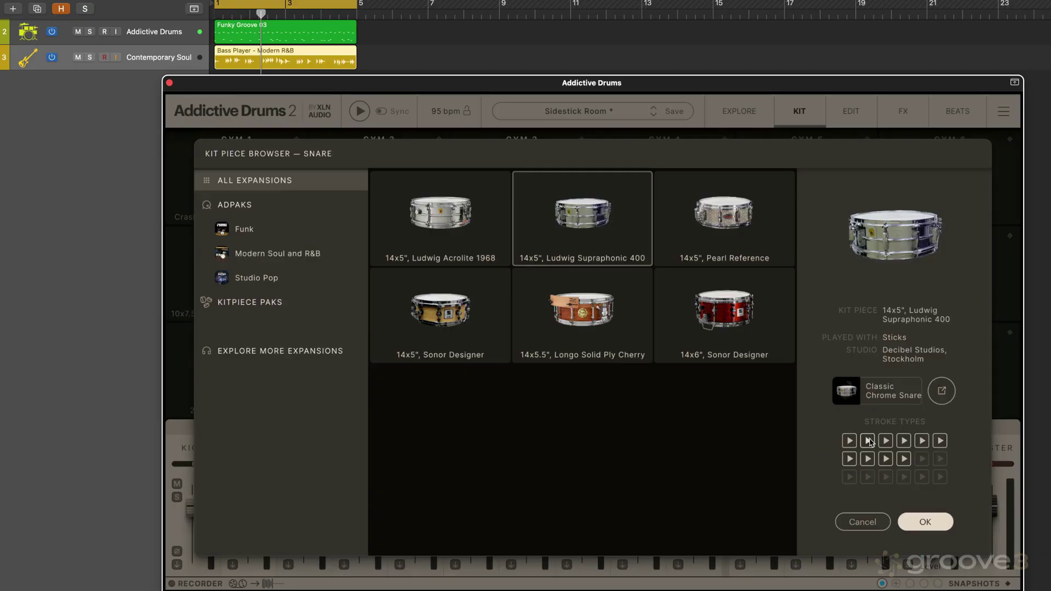
left_click(885, 441)
left_click(904, 441)
left_click(922, 441)
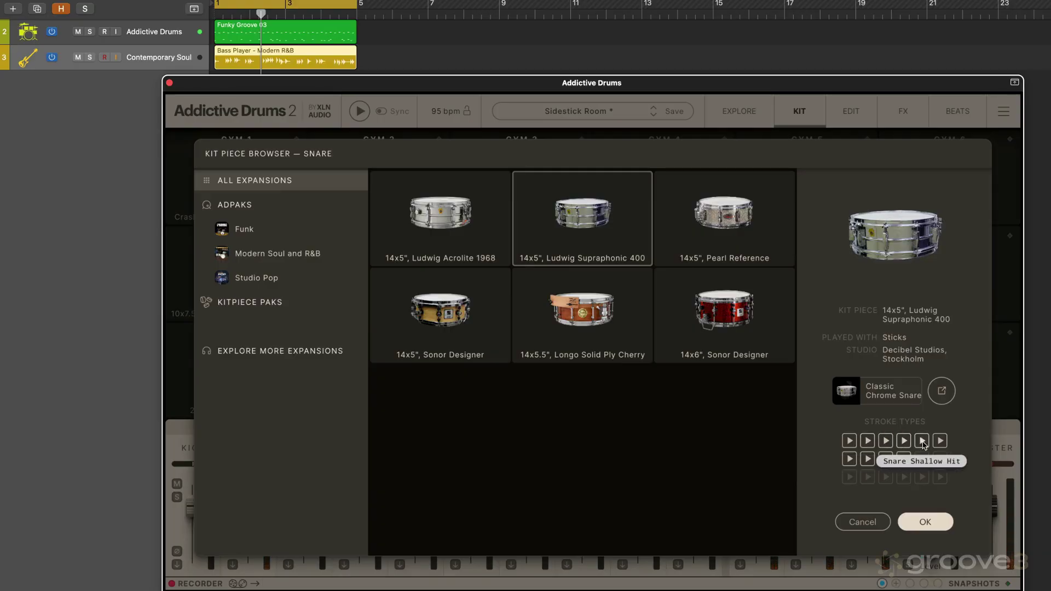
left_click(923, 442)
left_click(885, 459)
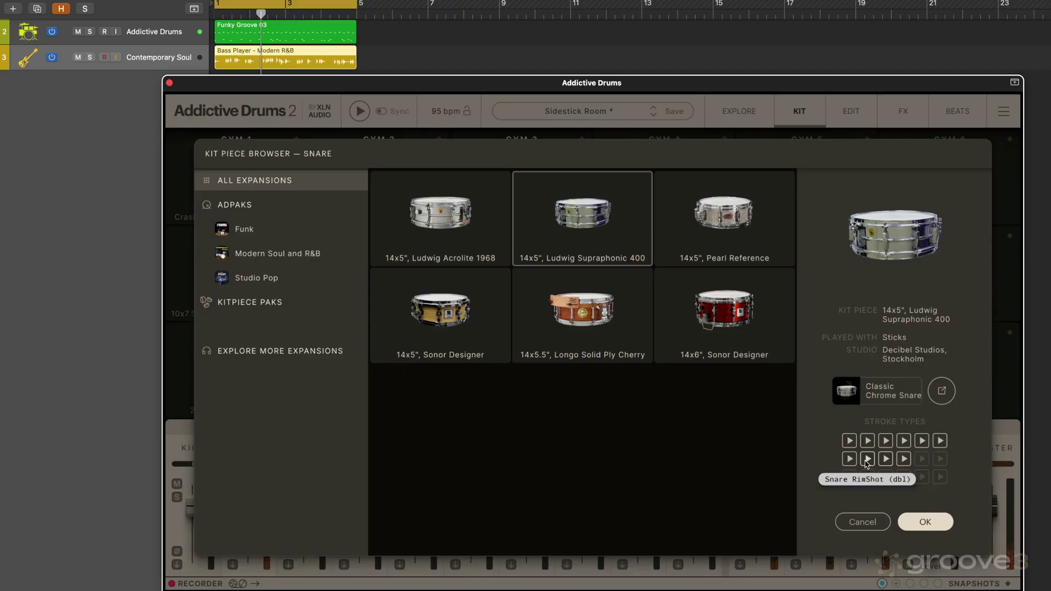
left_click(867, 460)
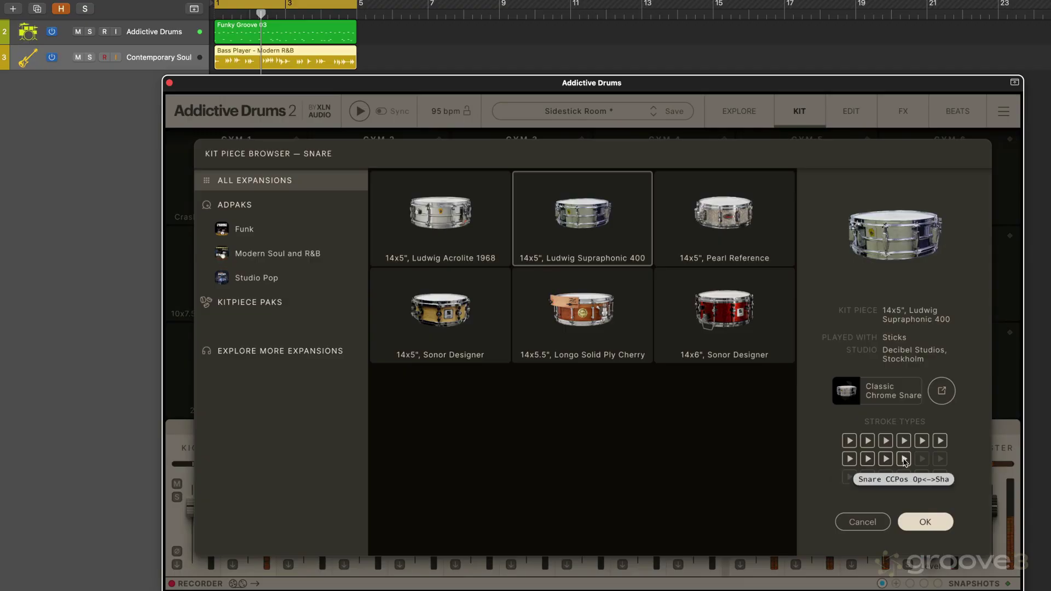
left_click(849, 441)
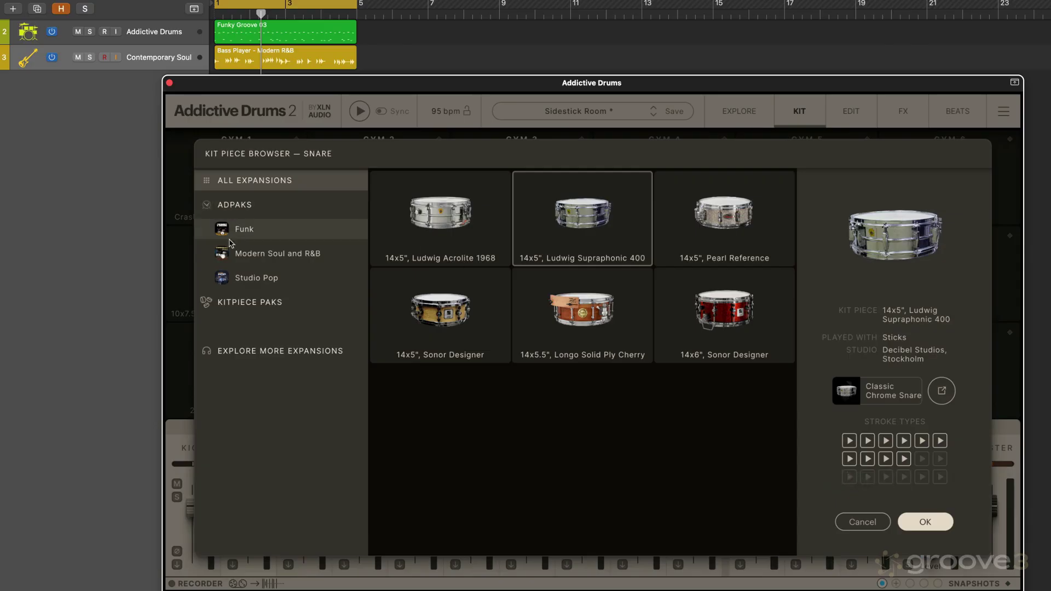
Browse kitpiece pak and unowned expansion snares, then confirm the Supraphonic 400
left_click(223, 304)
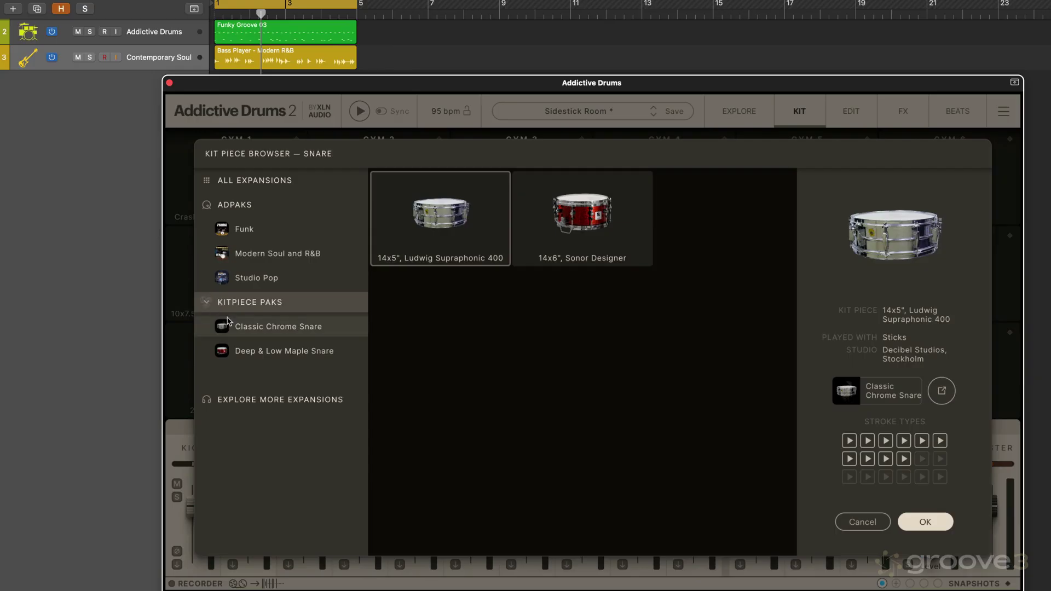
left_click(207, 402)
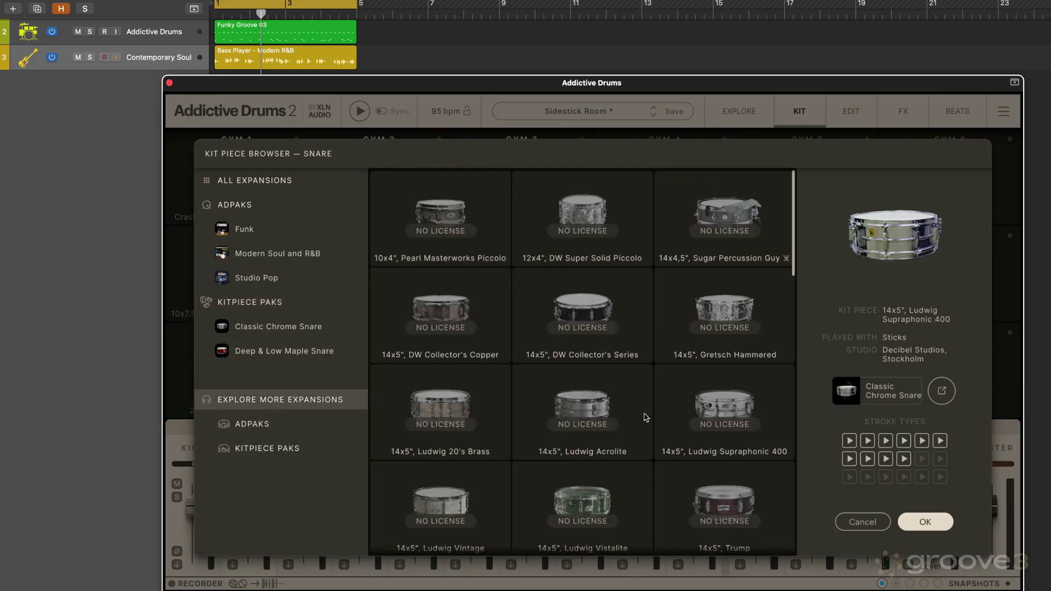
left_click(241, 186)
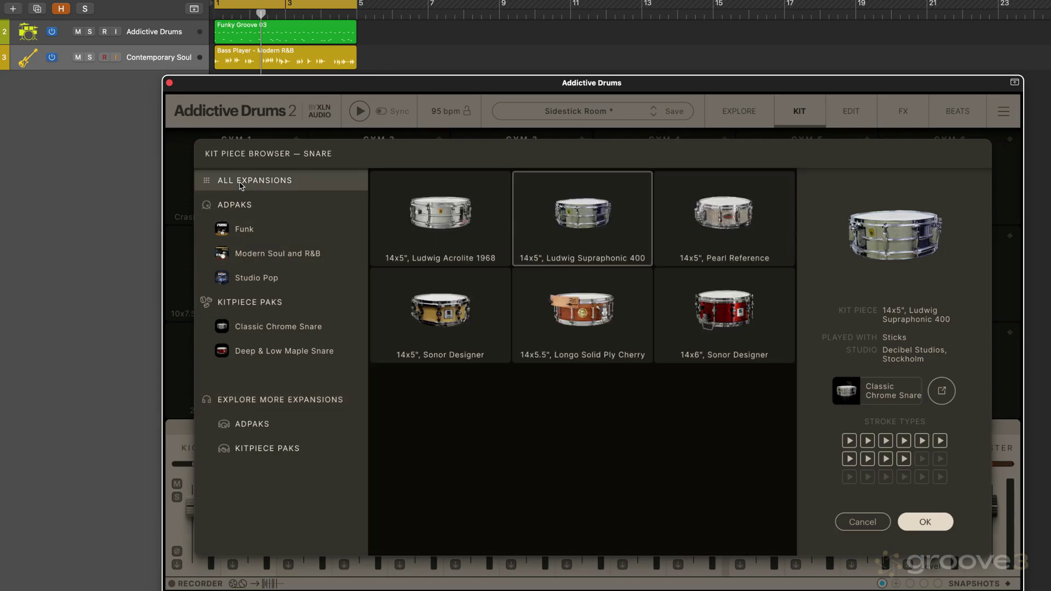
left_click(926, 522)
key("space")
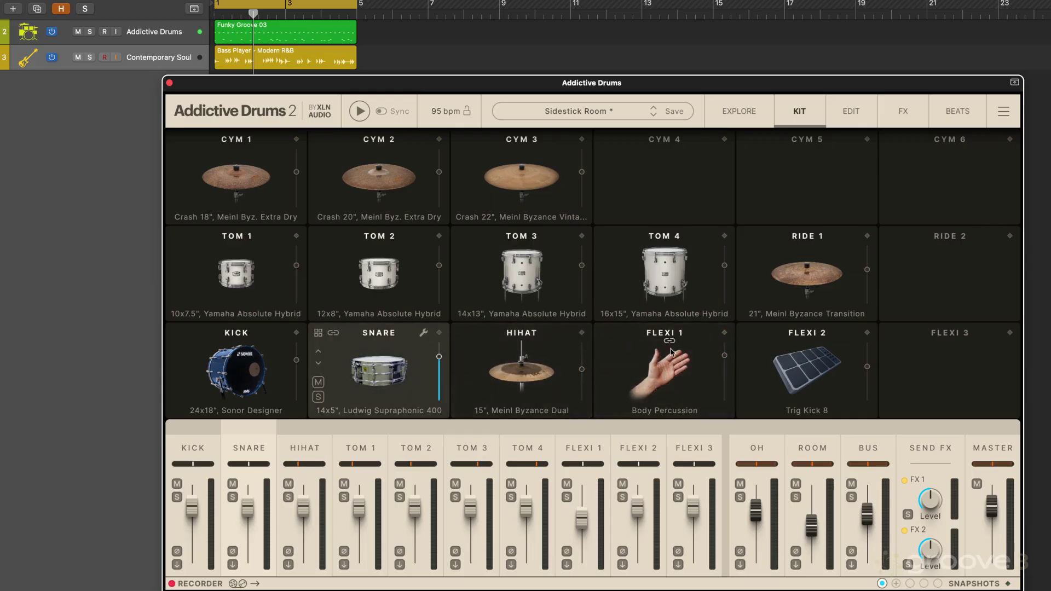
left_click(670, 343)
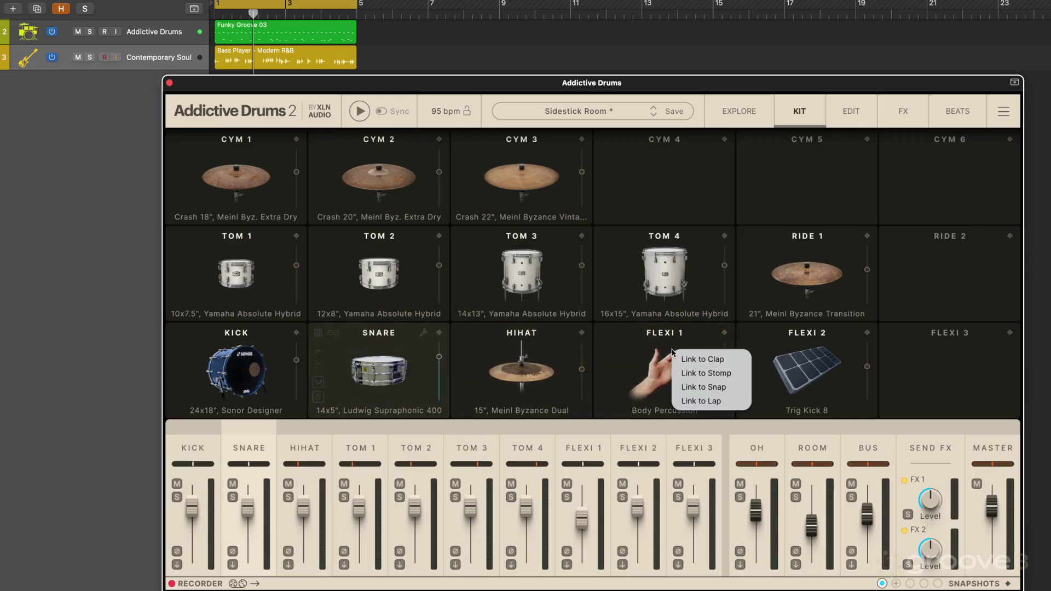
left_click(709, 360)
key("space")
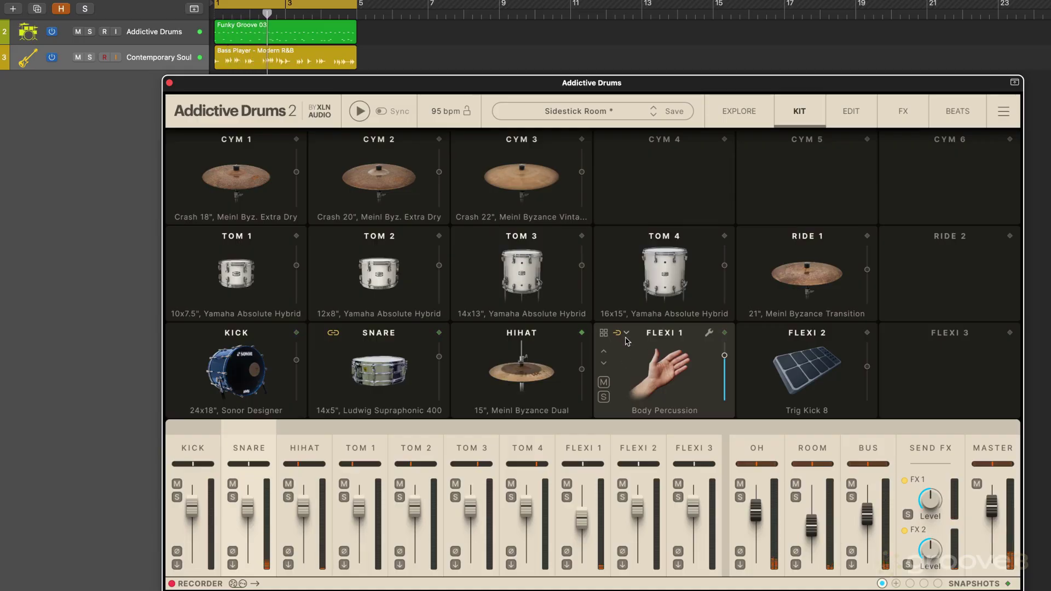
key("space")
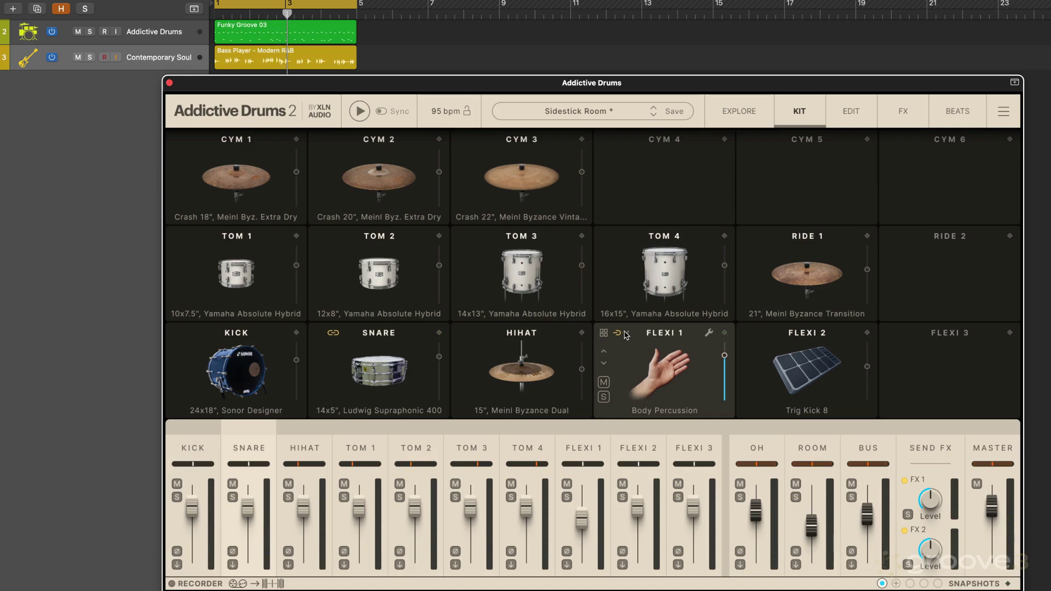
left_click(628, 334)
left_click(809, 349)
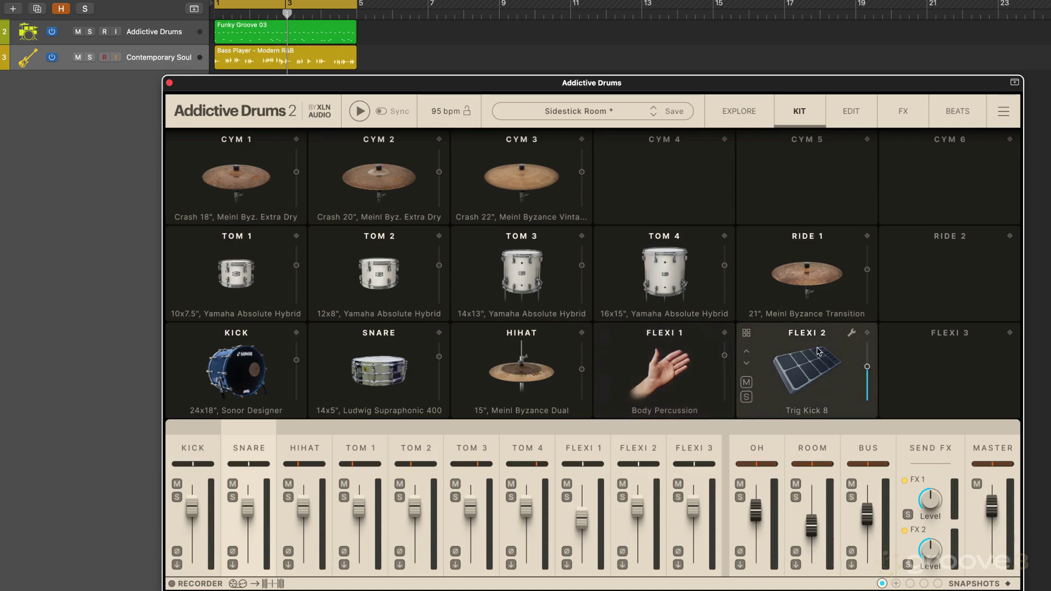
left_click(672, 358)
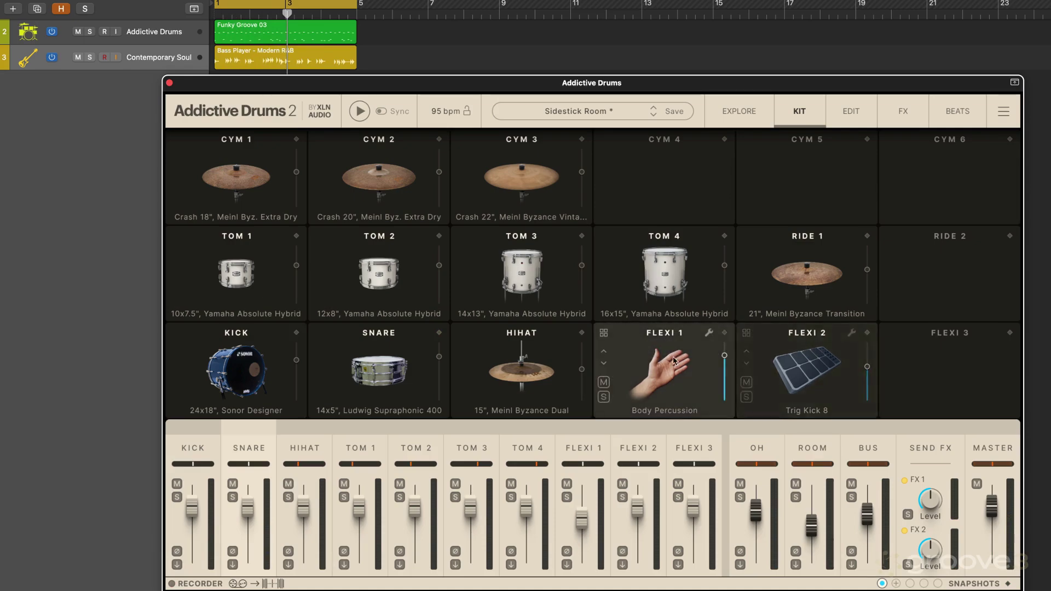
Look through Flexi 1's snares, hihats, toms, extras and trigger pad categories
left_click(604, 333)
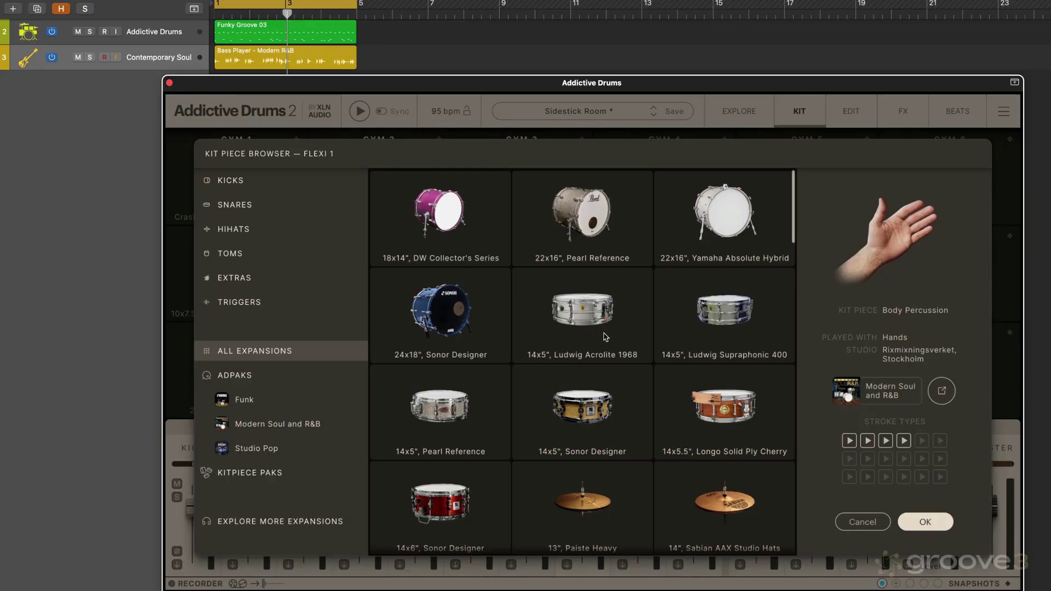
left_click(233, 204)
left_click(234, 185)
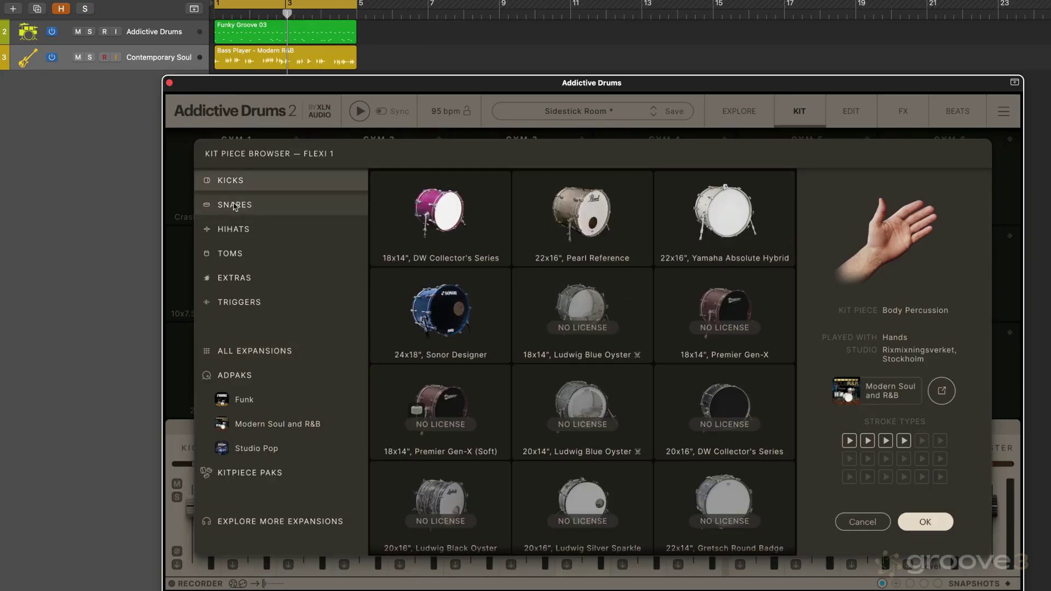
left_click(233, 253)
left_click(237, 280)
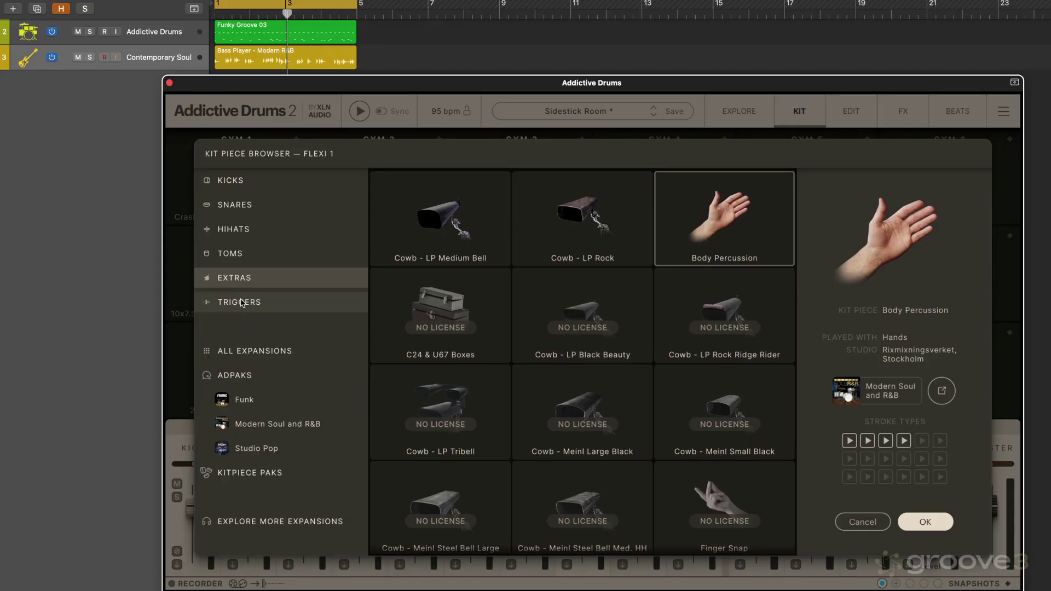
left_click(243, 304)
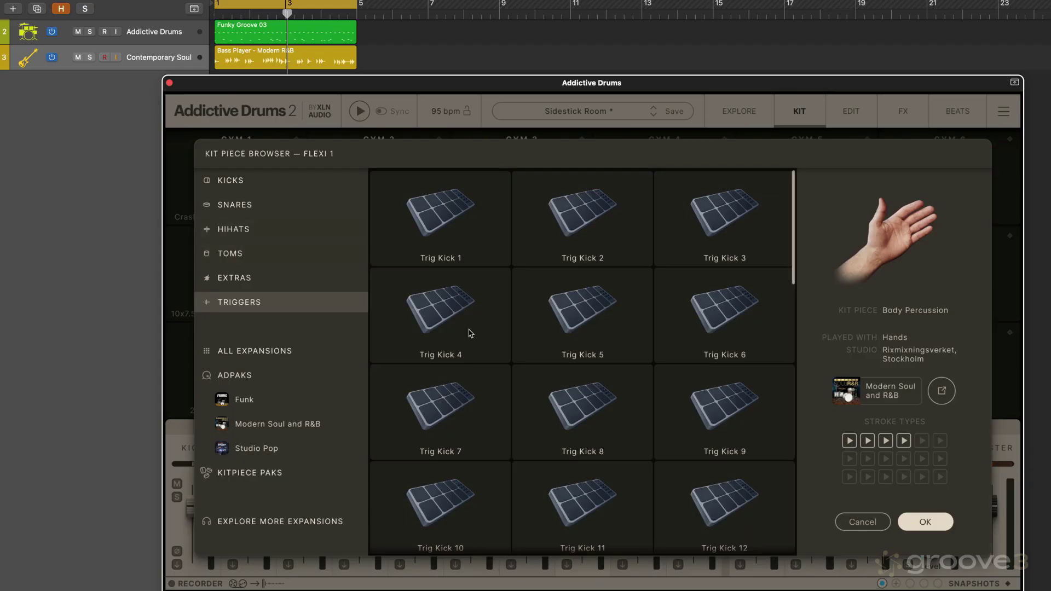
Audition Trig Kick 4 and Trig Kick 9, then select the 22x16" Pearl Reference kick
left_click(451, 312)
left_click(849, 441)
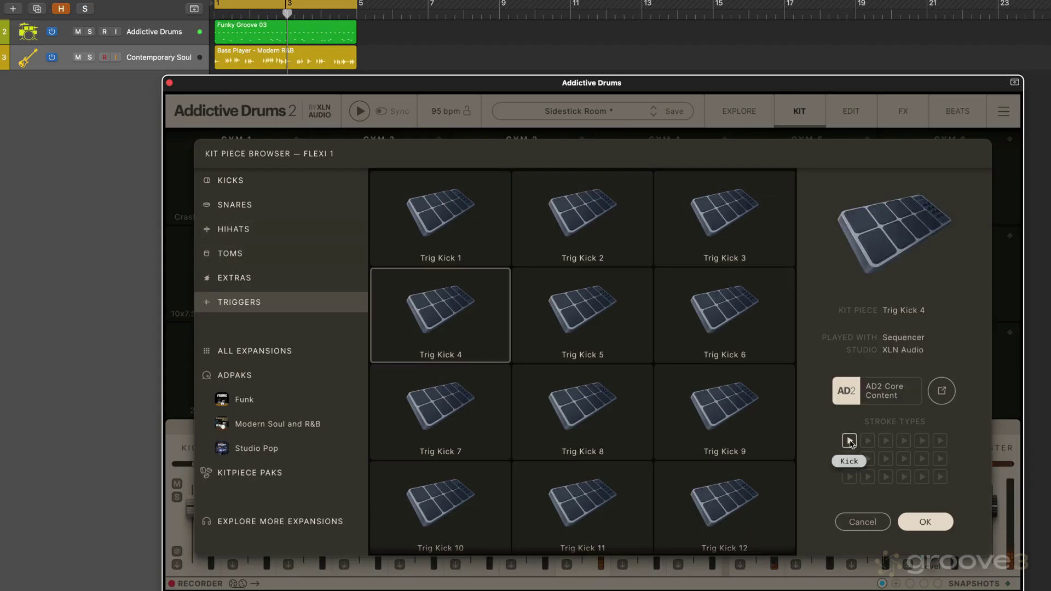
left_click(727, 410)
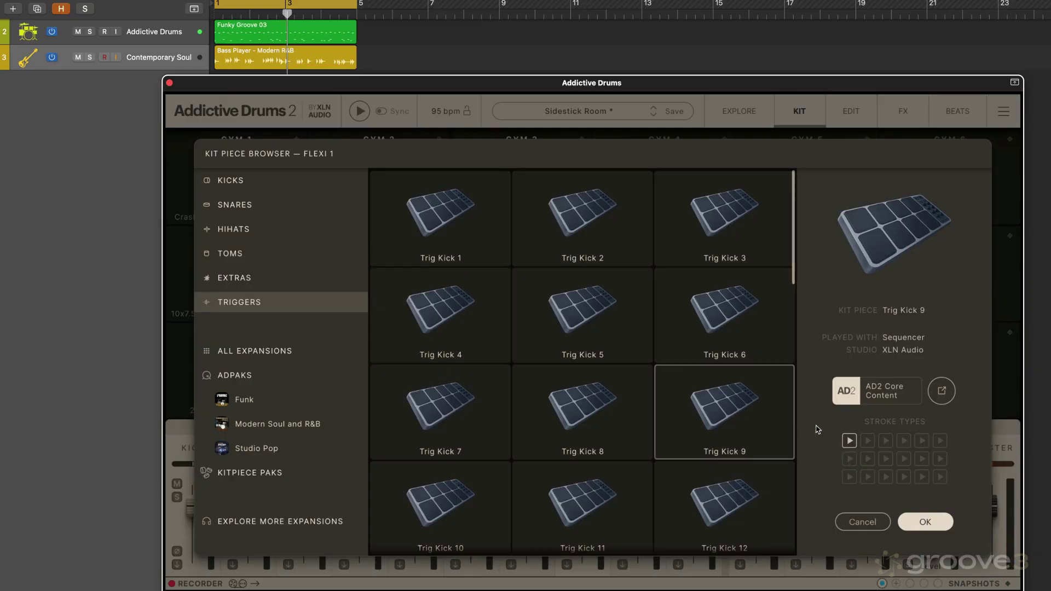
left_click(848, 441)
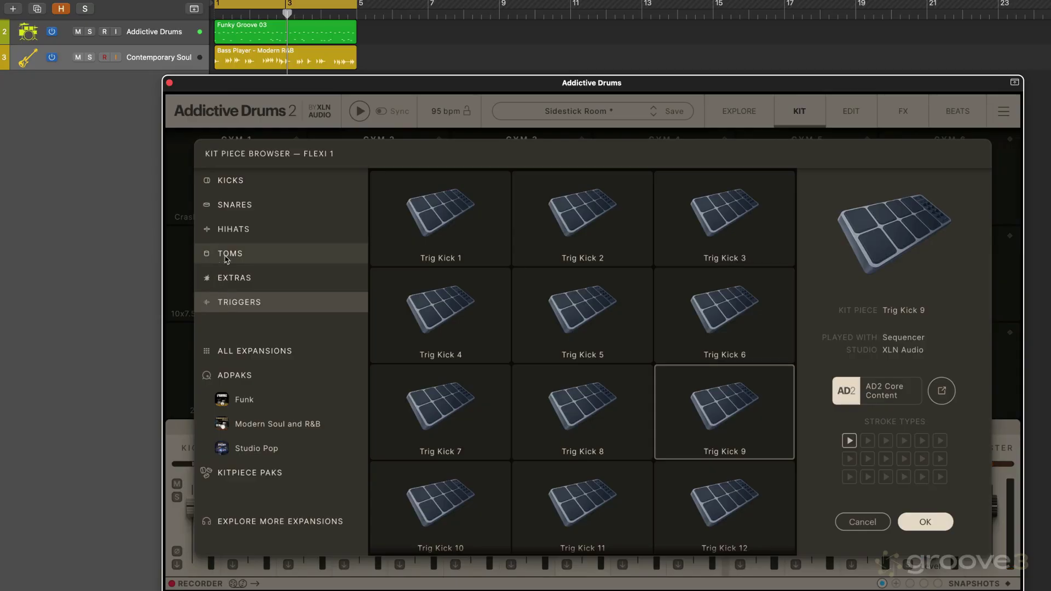
left_click(227, 187)
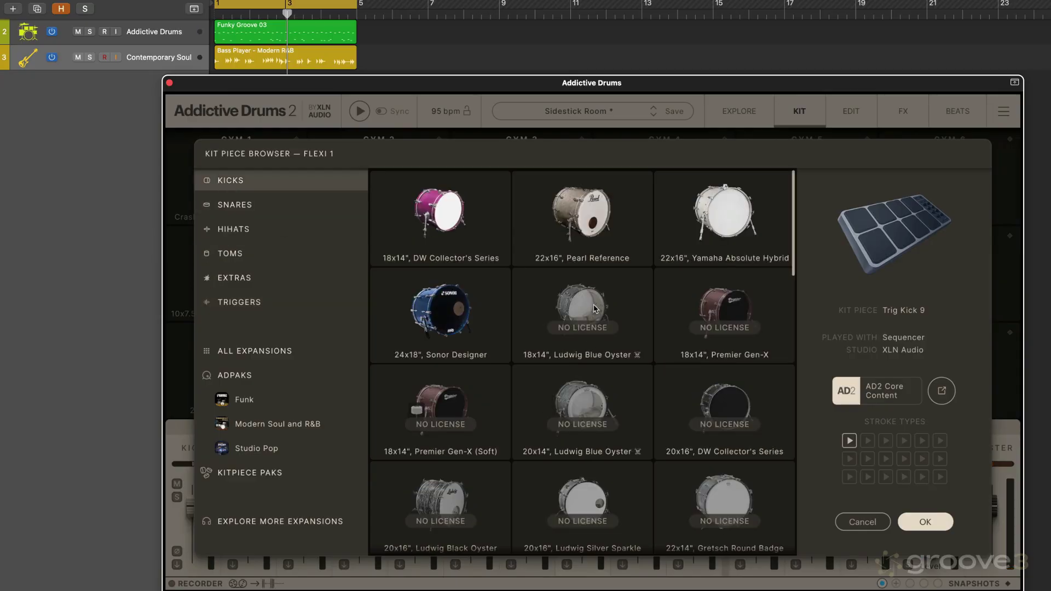
left_click(590, 205)
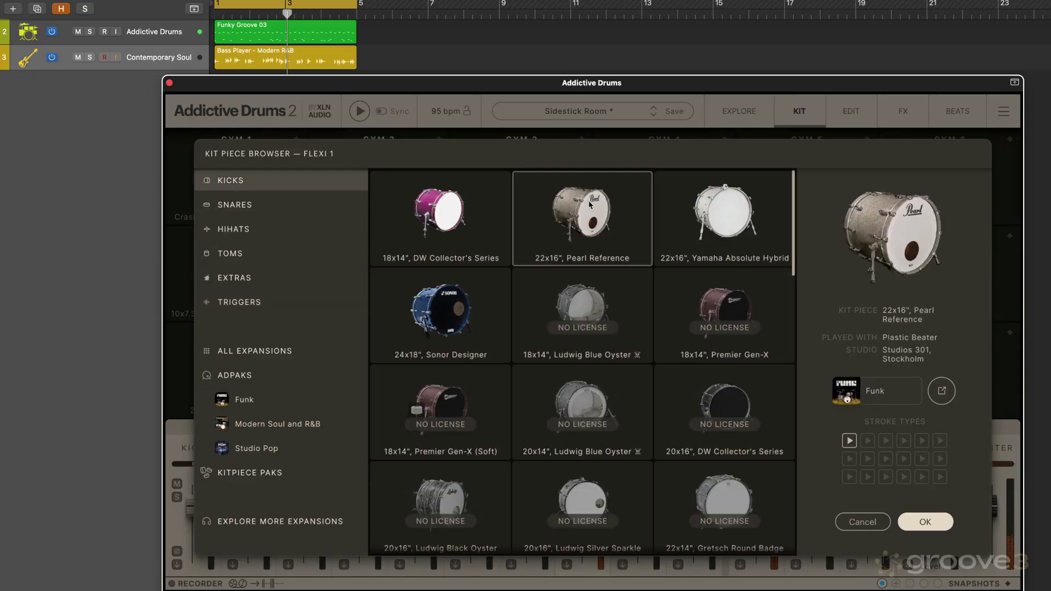
Confirm the Pearl Reference kick in Flexi 1 and link it to the main Kick
left_click(936, 524)
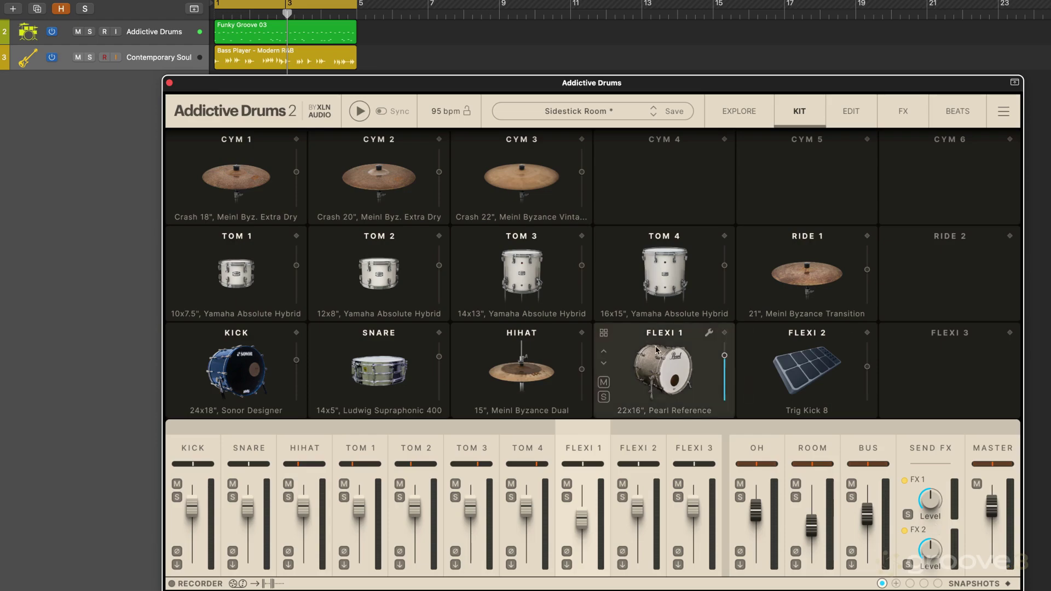
left_click(189, 347)
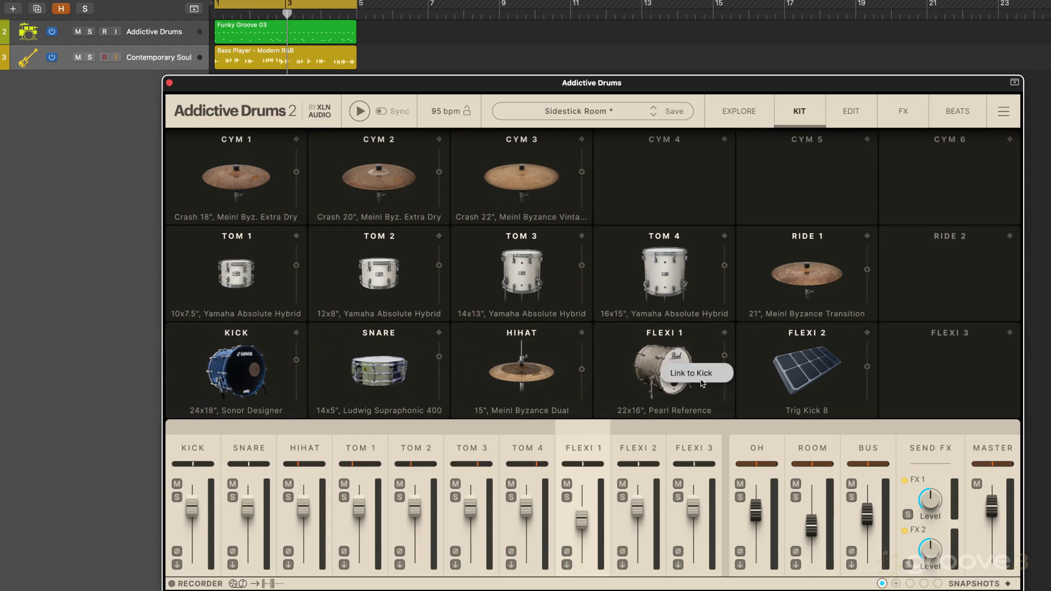
left_click(667, 379)
left_click(201, 371)
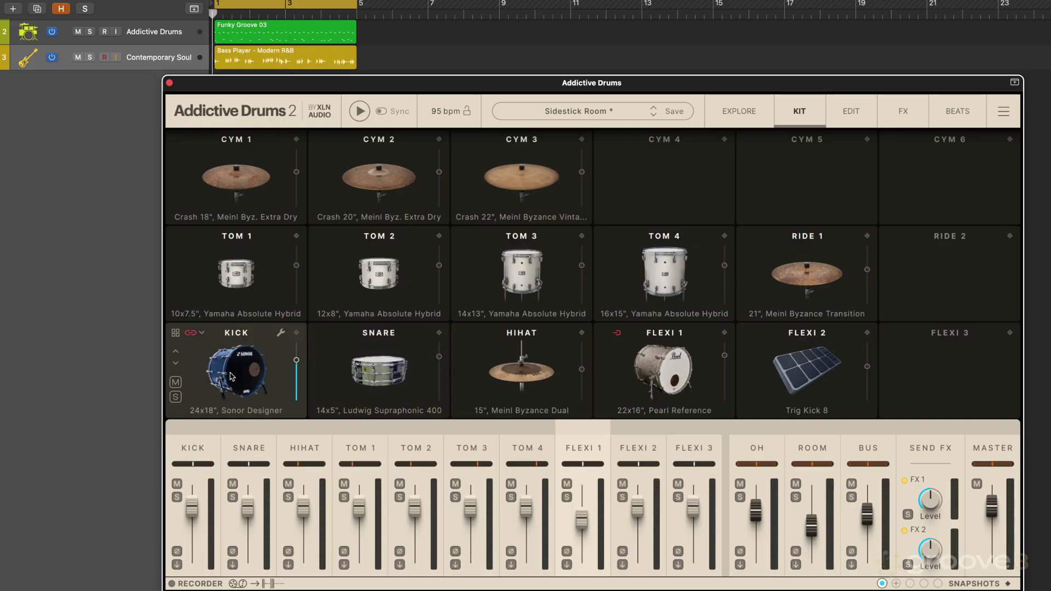
Play the groove with the bass track muted, muting Flexi 1 to compare the layered kicks
key("space")
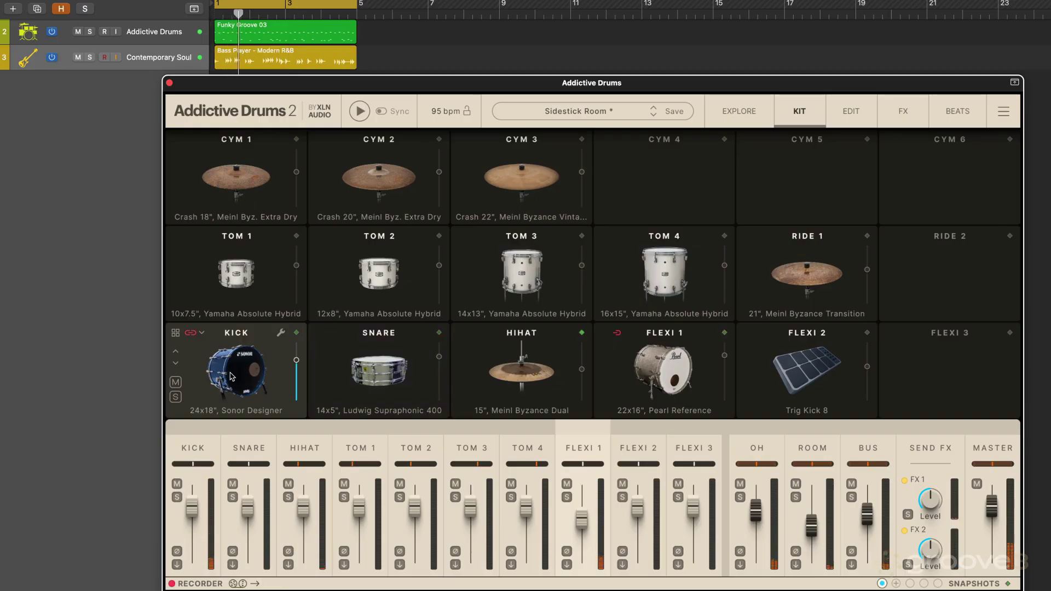
left_click(106, 95)
key("ctrl+m")
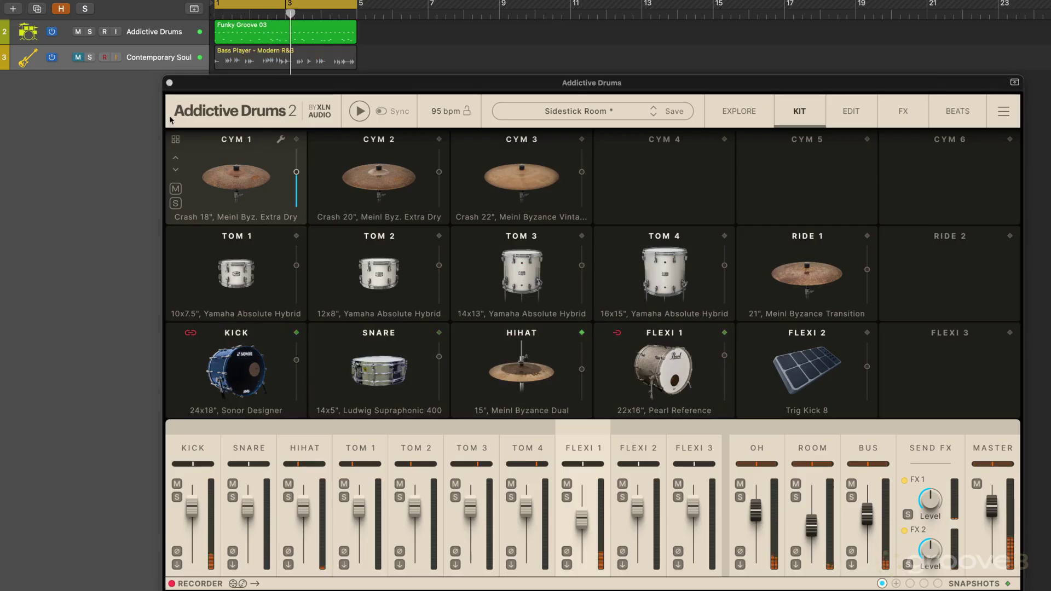
left_click(175, 383)
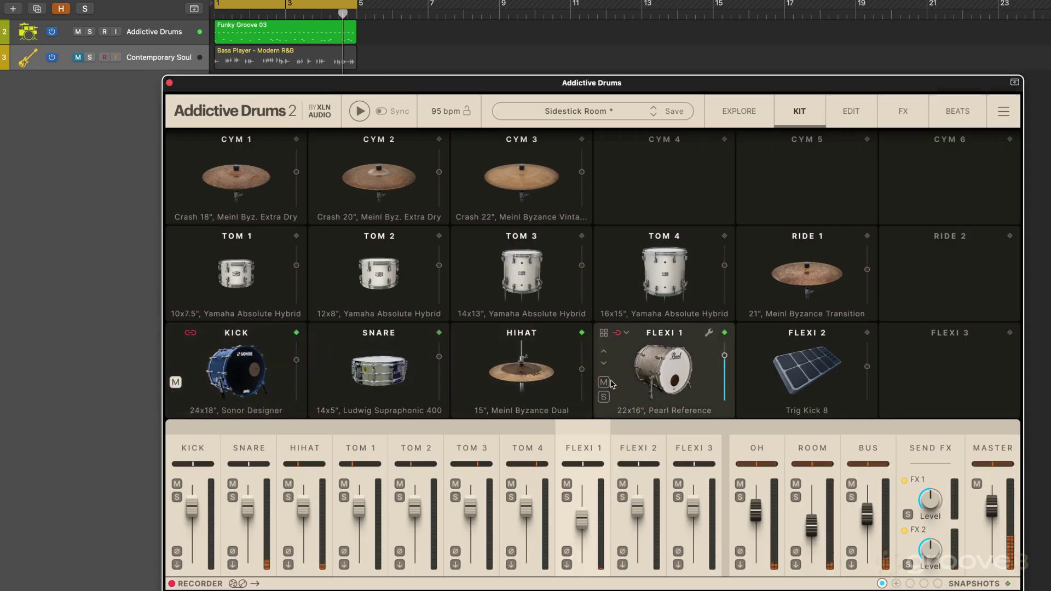
left_click(604, 383)
mouse_move(176, 385)
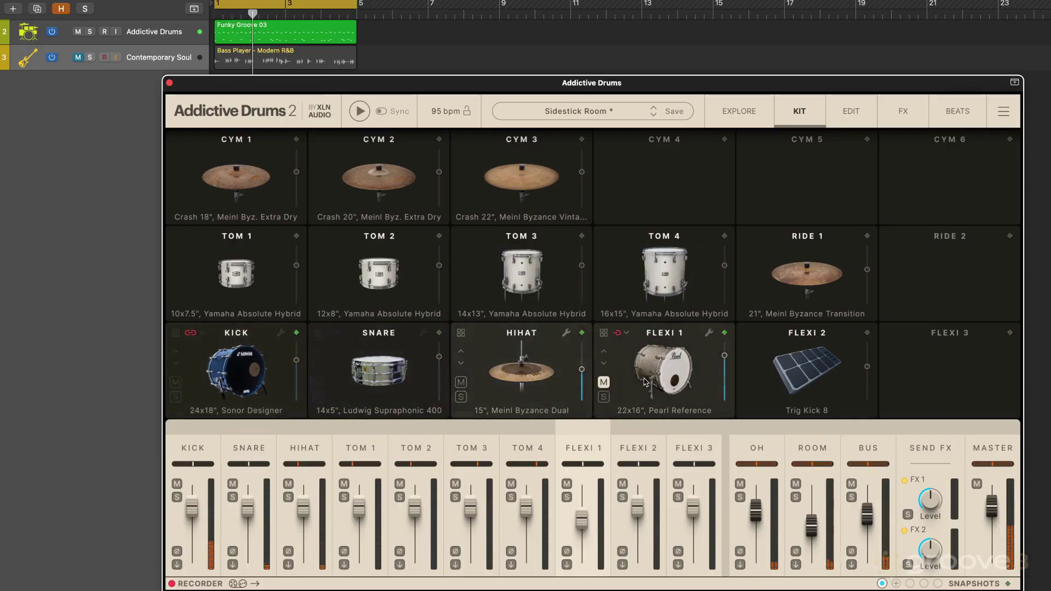
mouse_move(177, 203)
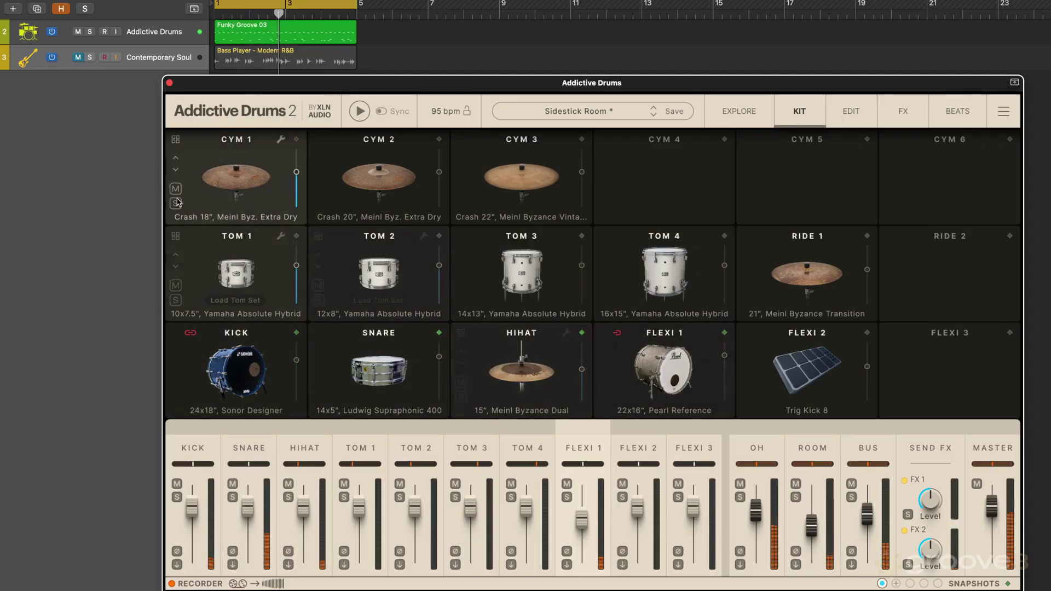
left_click(858, 114)
left_click(798, 112)
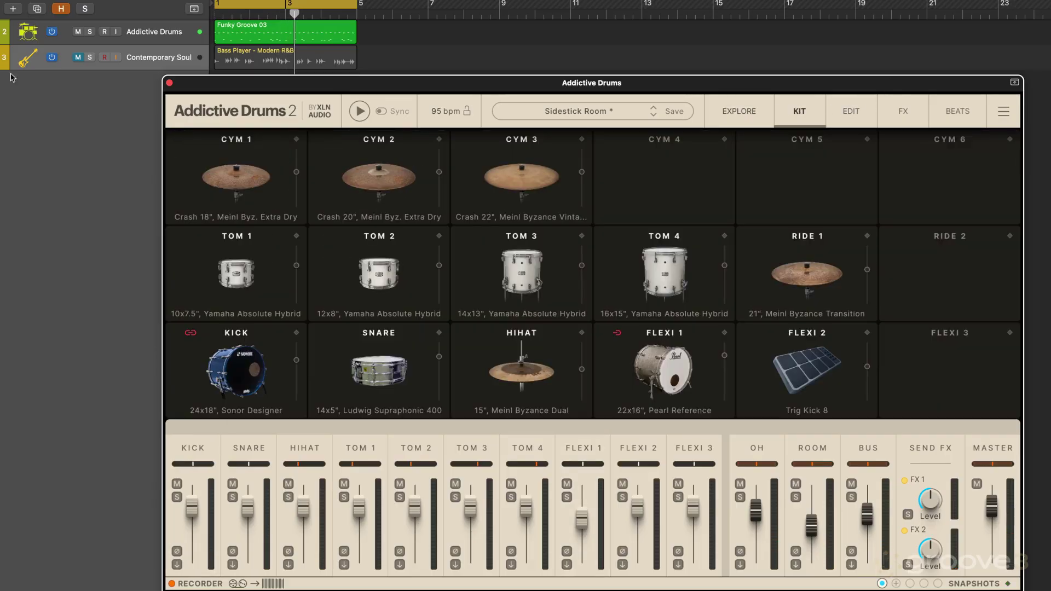
Unmute the bass track and load Cowb - LP Medium Bell from Extras into Flexi 2
left_click(77, 58)
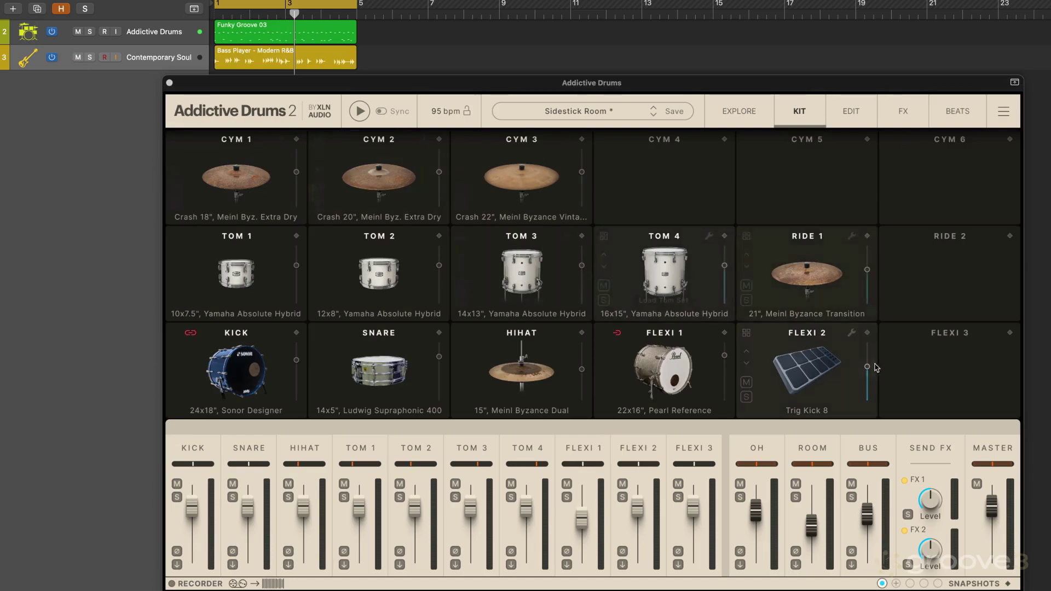
left_click(746, 334)
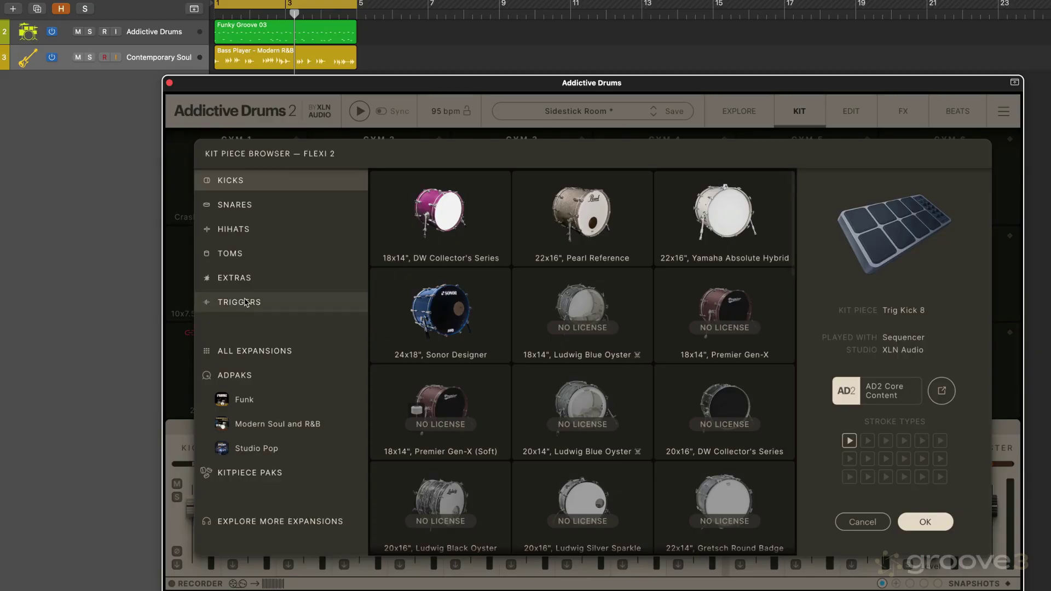
left_click(242, 277)
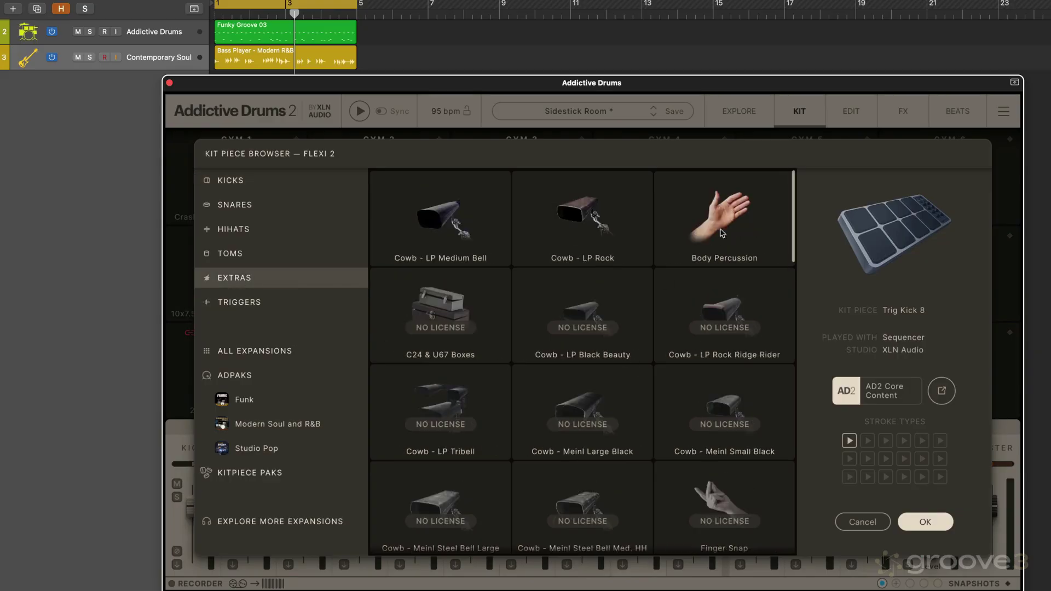
left_click(445, 218)
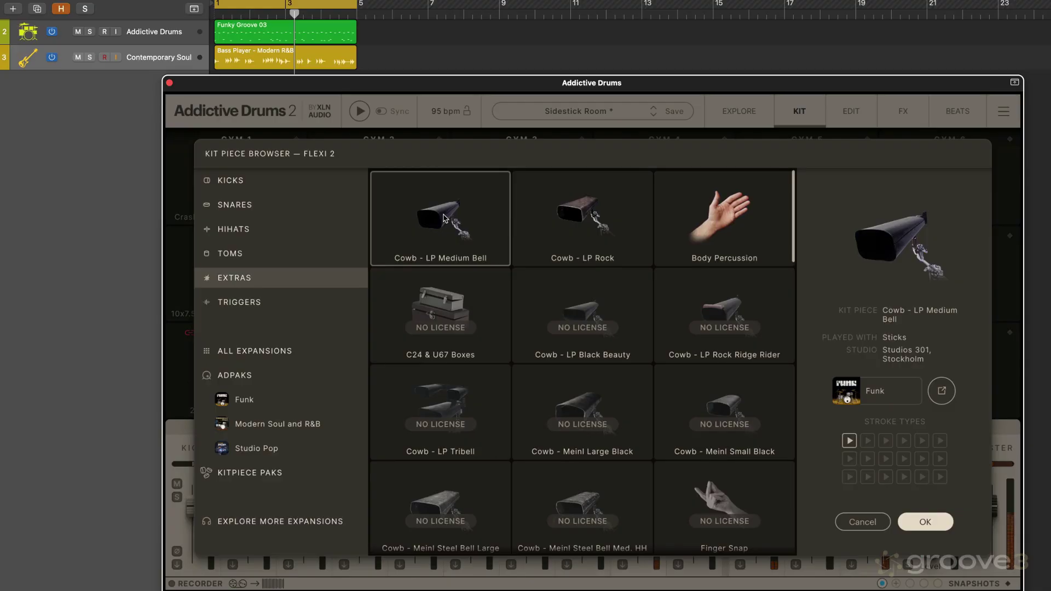
left_click(925, 522)
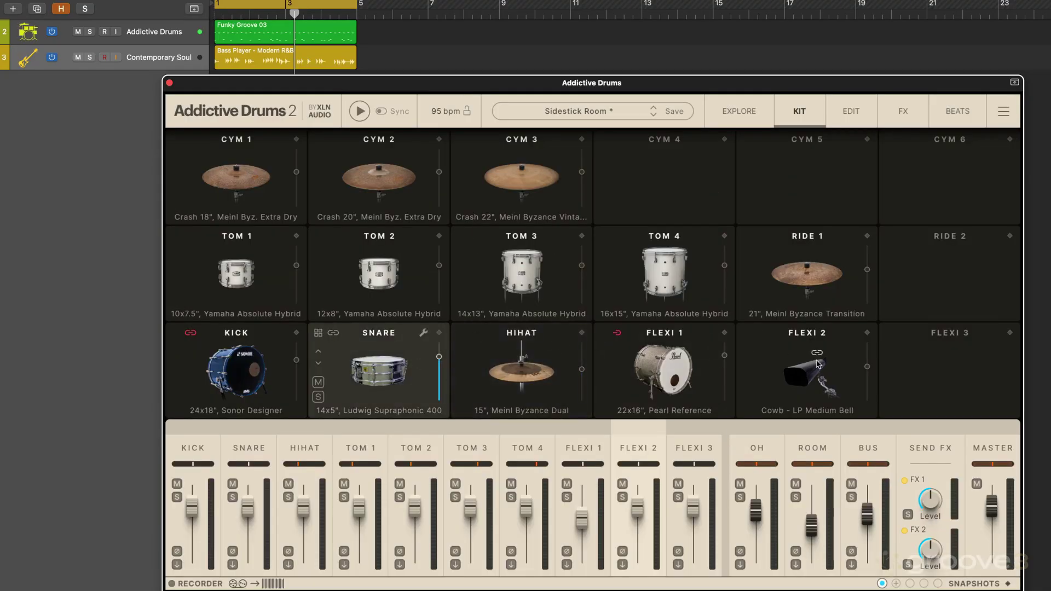
Link the cowbell to the Snare and drag its level down to -16.9 dB during playback
left_click(854, 377)
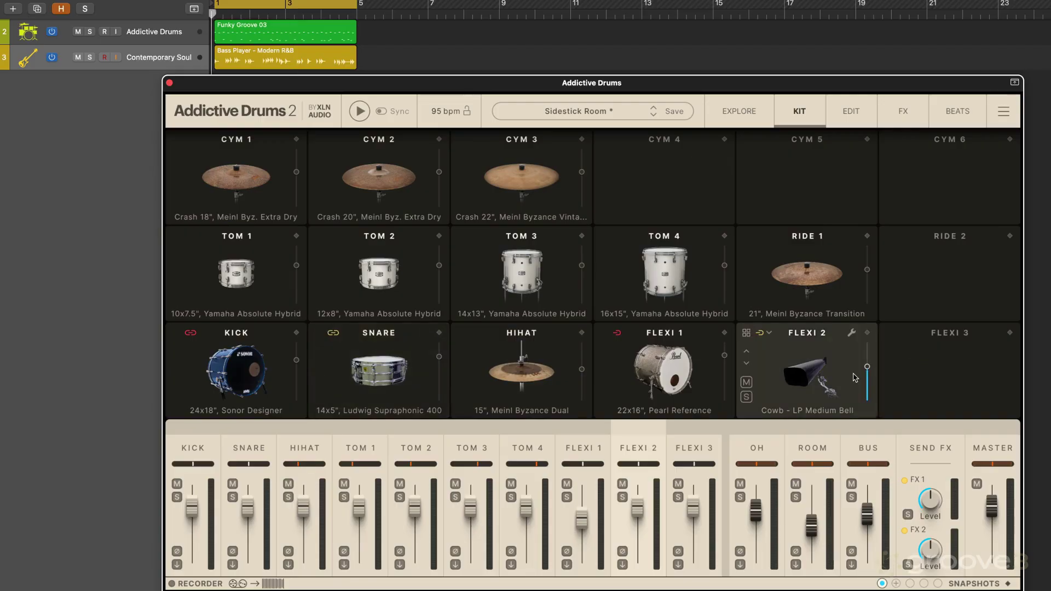
key("space")
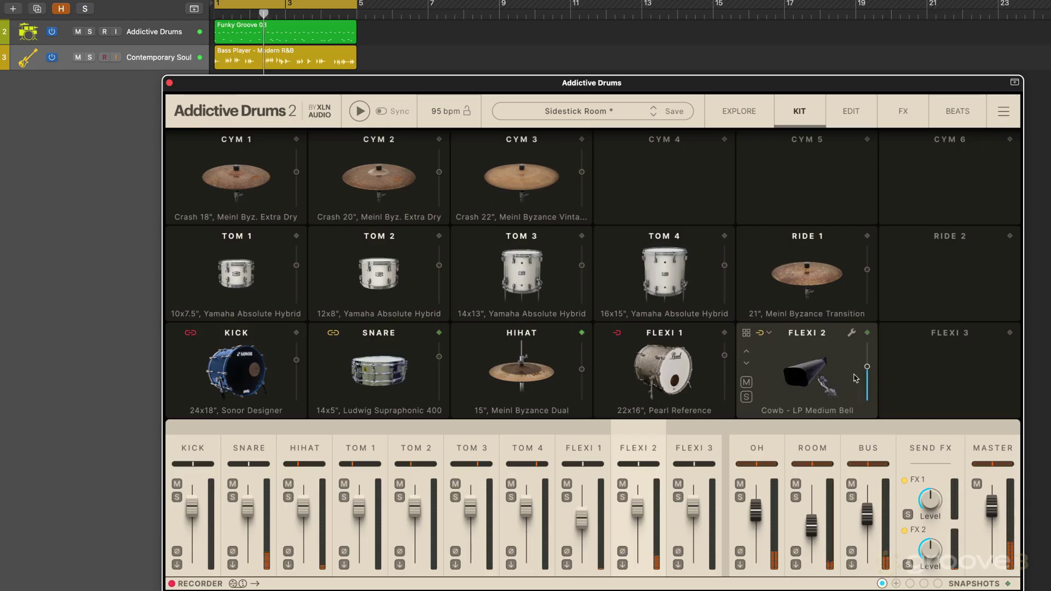
mouse_move(867, 367)
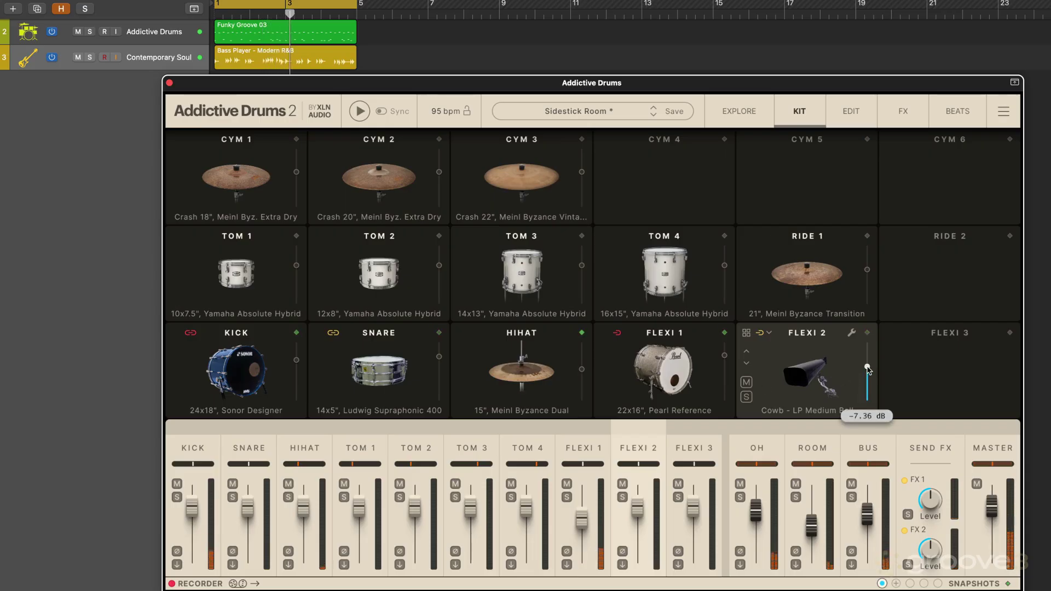
left_click_drag(868, 368, 867, 382)
key("space")
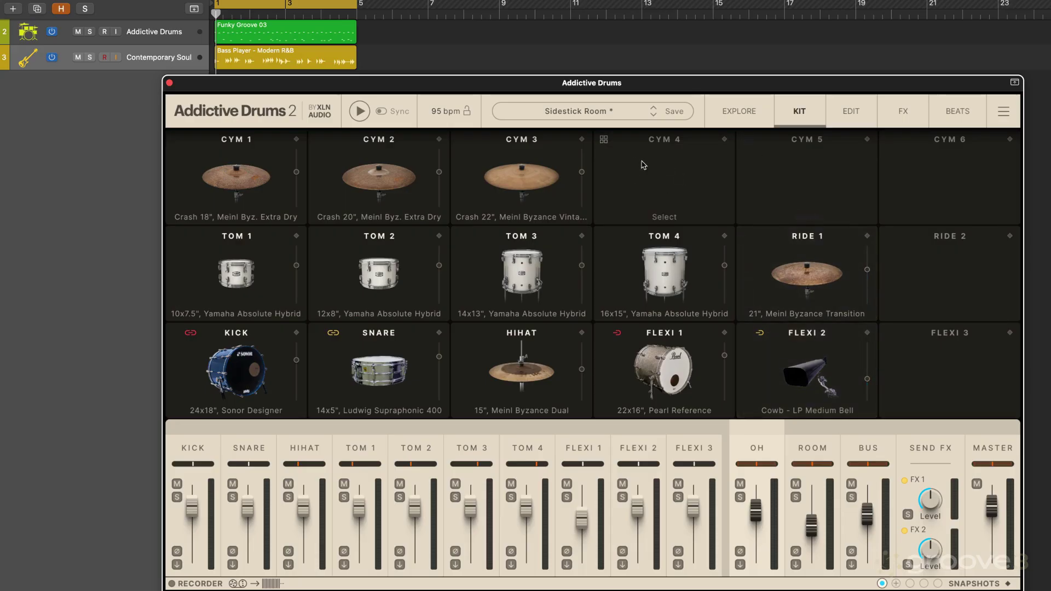
Put the Crash 17", Sabian AAX Studio into Cym 4 and select the Funky Groove 03 clip
left_click(604, 139)
left_click(733, 218)
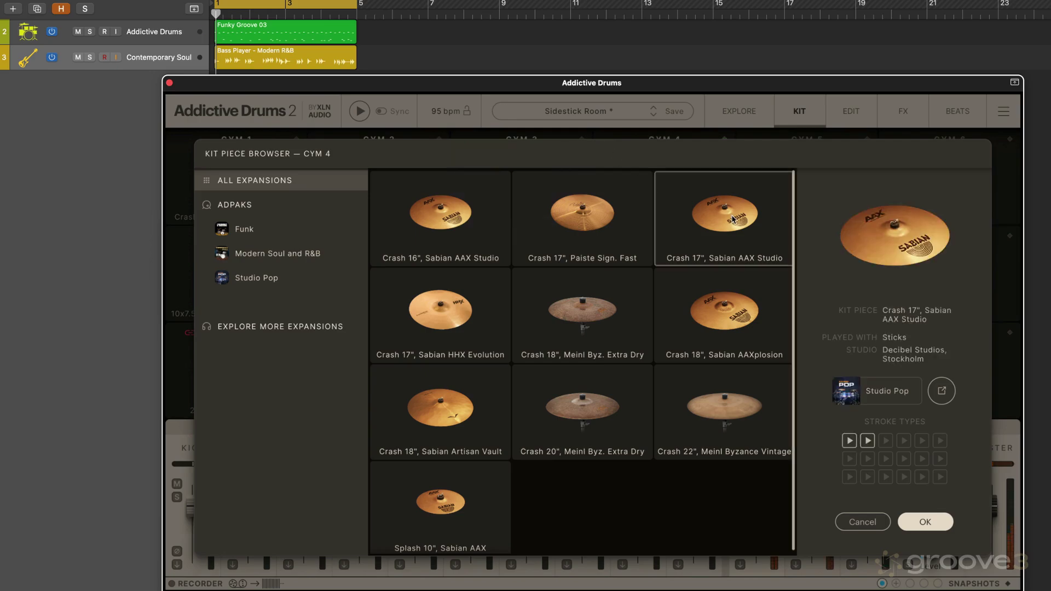
left_click(926, 523)
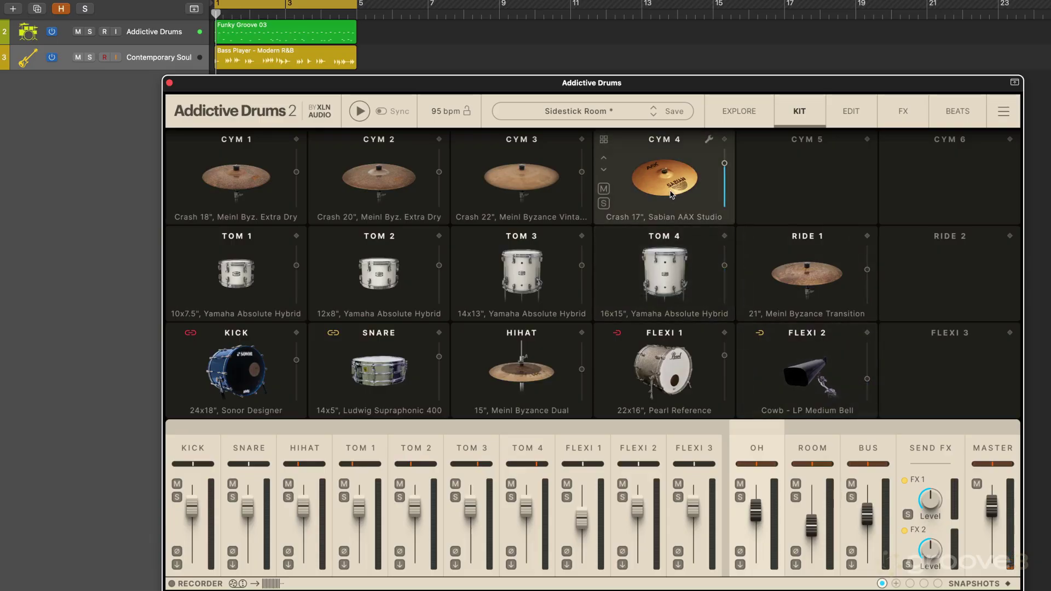
left_click(256, 34)
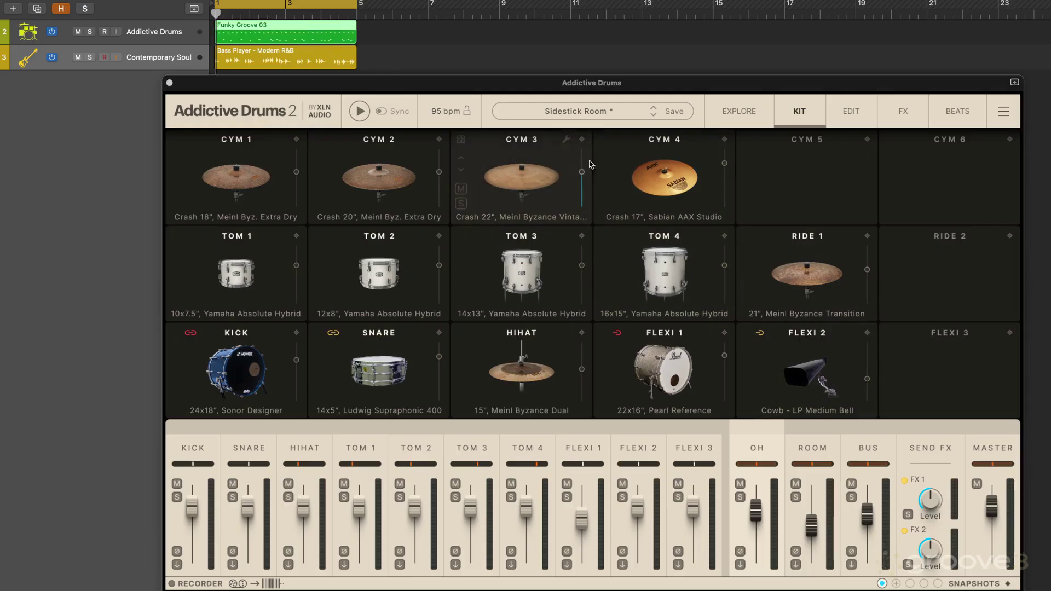